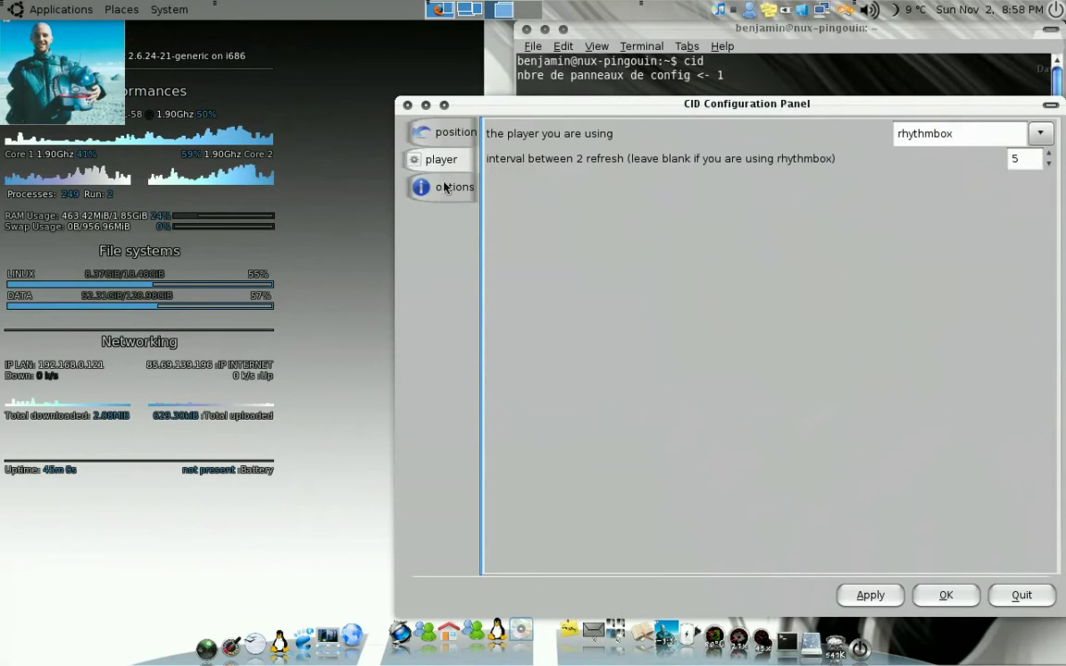
View the CID options page, then close the configuration panel and quit C.I.D.
{"action": "left_click", "coordinate": [445, 194]}
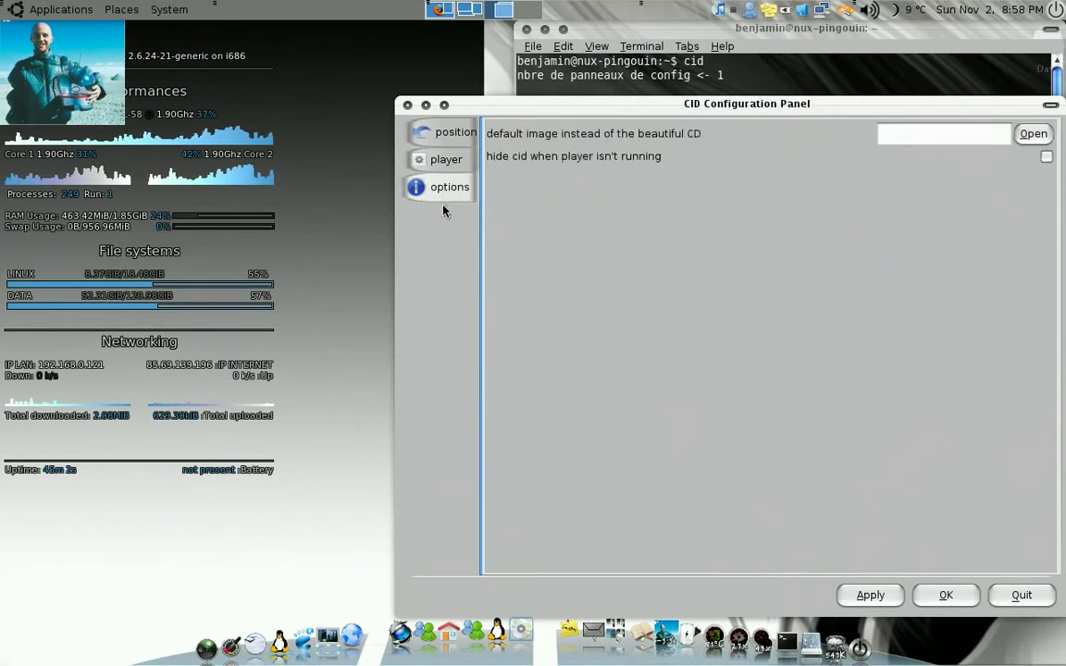
{"action": "left_click", "coordinate": [1016, 600]}
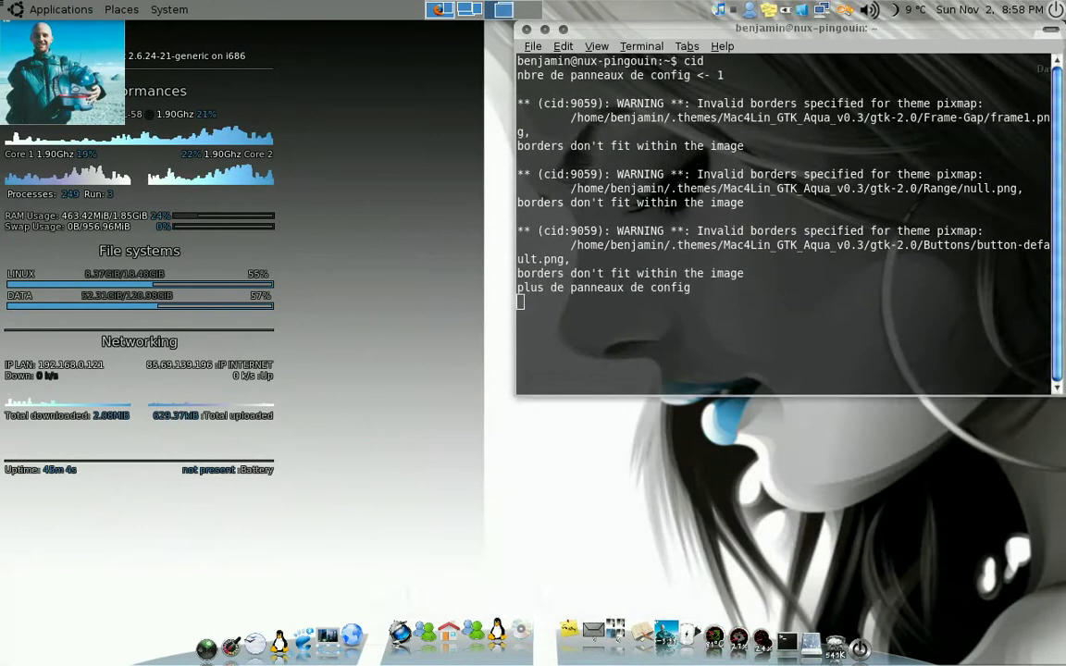
{"action": "right_click", "coordinate": [57, 84]}
{"action": "mouse_move", "coordinate": [168, 95]}
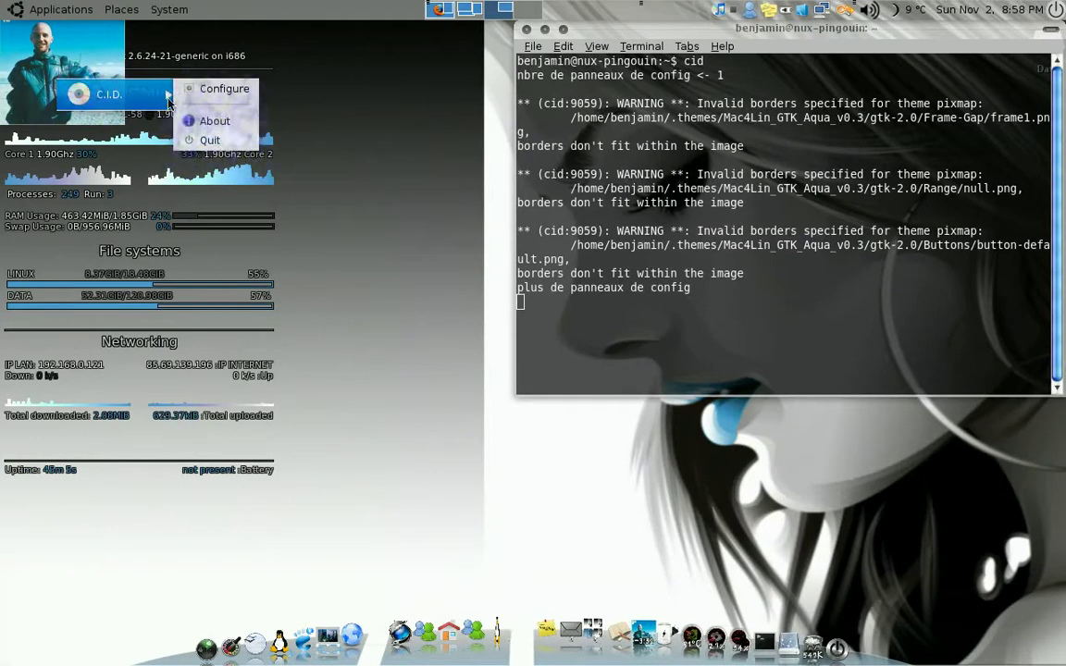
{"action": "left_click", "coordinate": [209, 140]}
Clear the terminal and set the LANG variable to fr_FR.UTF-8.
{"action": "type", "text": "clear"}
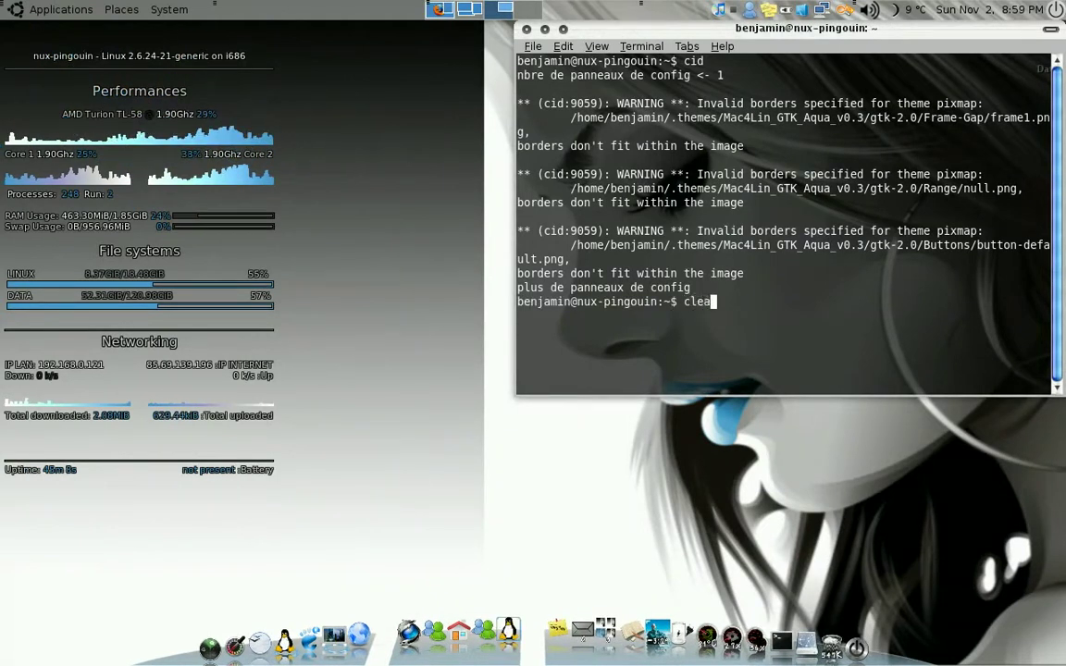
{"action": "key", "text": "Return"}
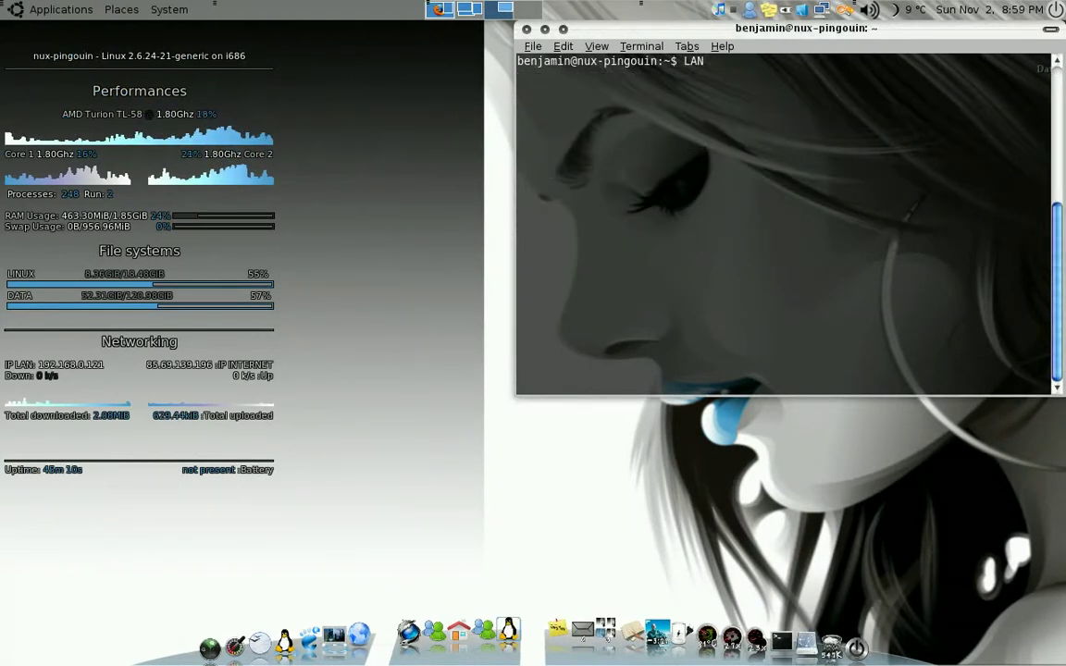
{"action": "type", "text": "LANG=fr_FR"}
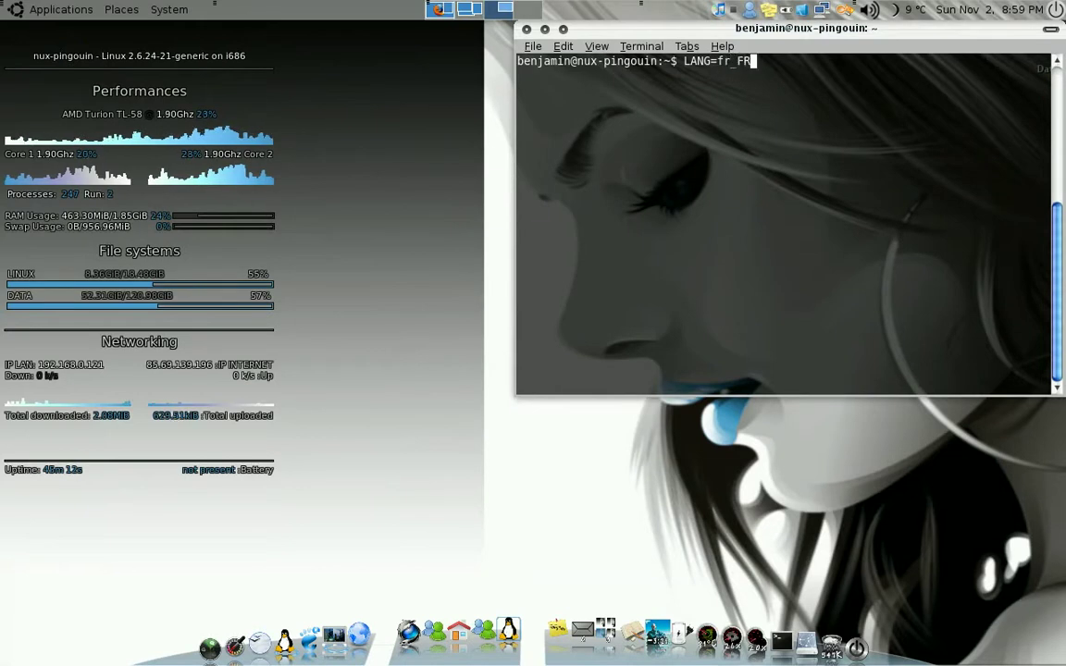
{"action": "type", "text": ".UTF-8"}
{"action": "key", "text": "Return"}
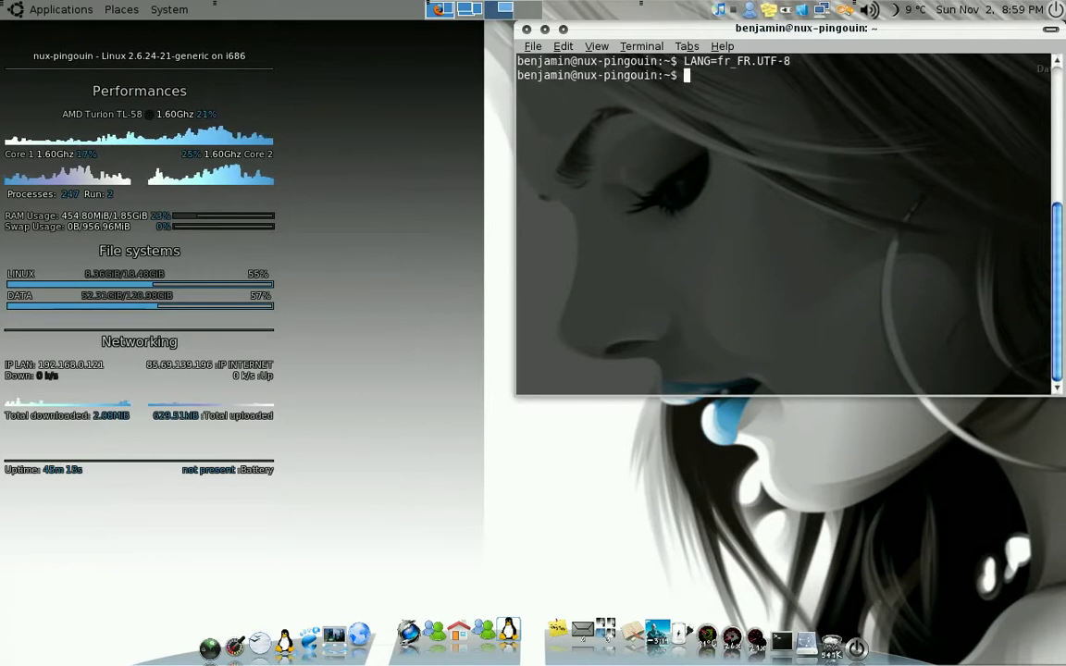
Launch cid from the terminal and open its configuration panel.
{"action": "type", "text": "cid"}
{"action": "key", "text": "Return"}
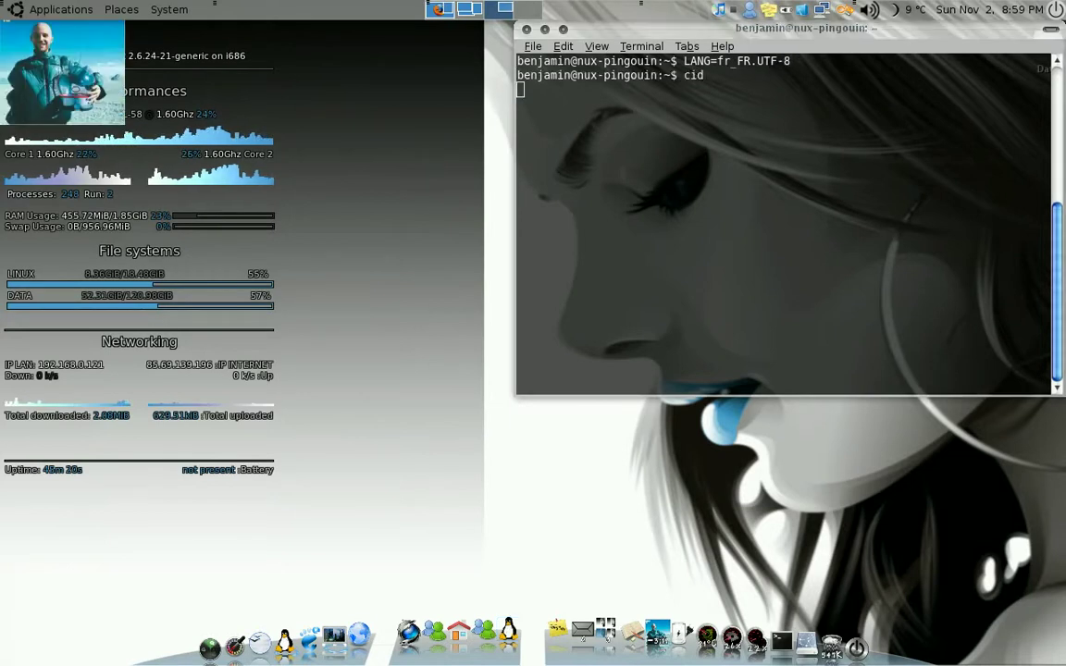
{"action": "right_click", "coordinate": [59, 87]}
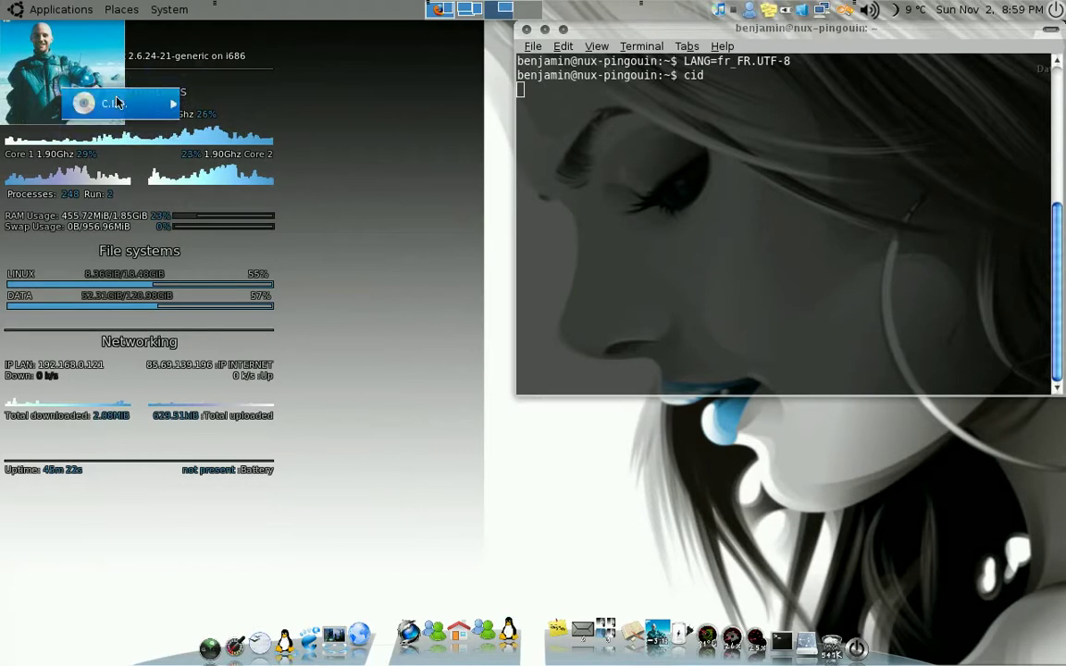
{"action": "mouse_move", "coordinate": [162, 107]}
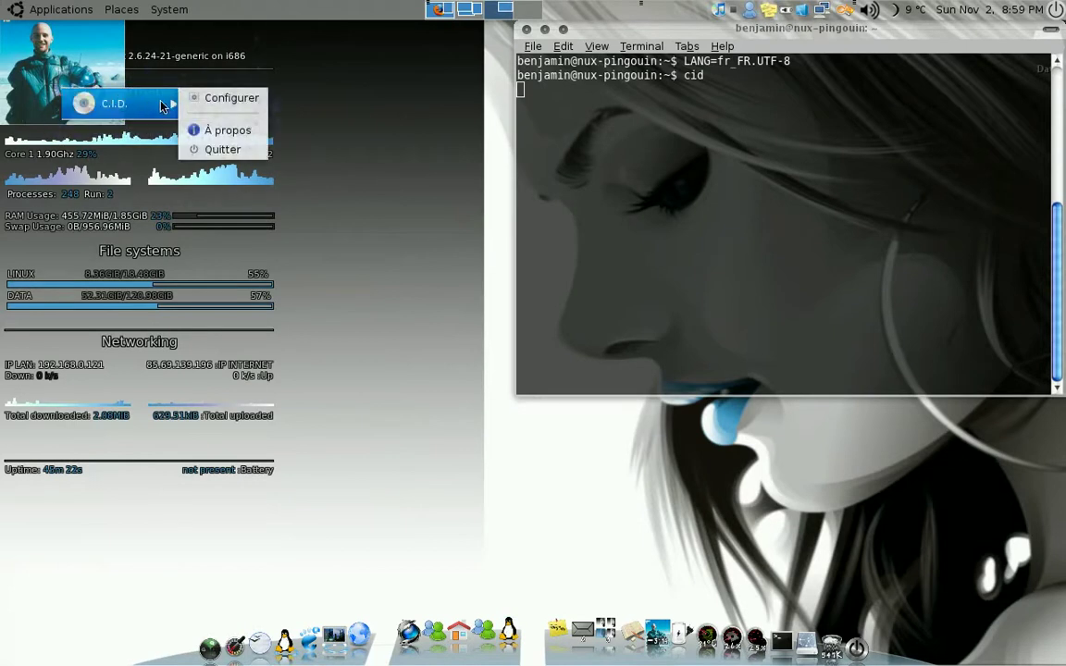
{"action": "left_click", "coordinate": [213, 98]}
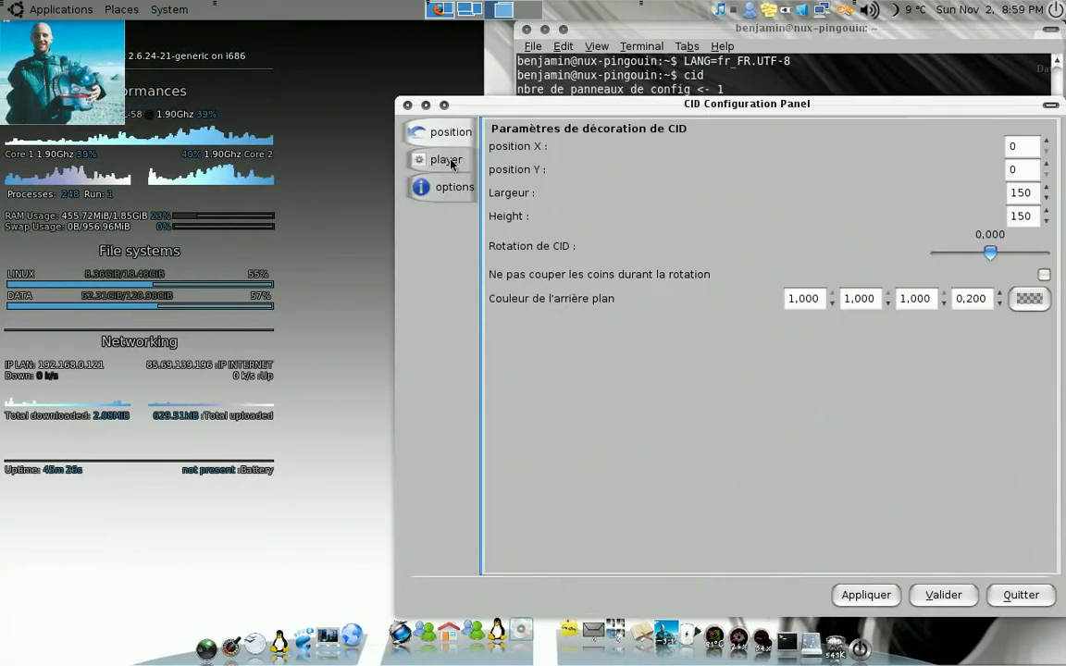
Review the French player and options pages, and return to the position settings.
{"action": "left_click", "coordinate": [452, 164]}
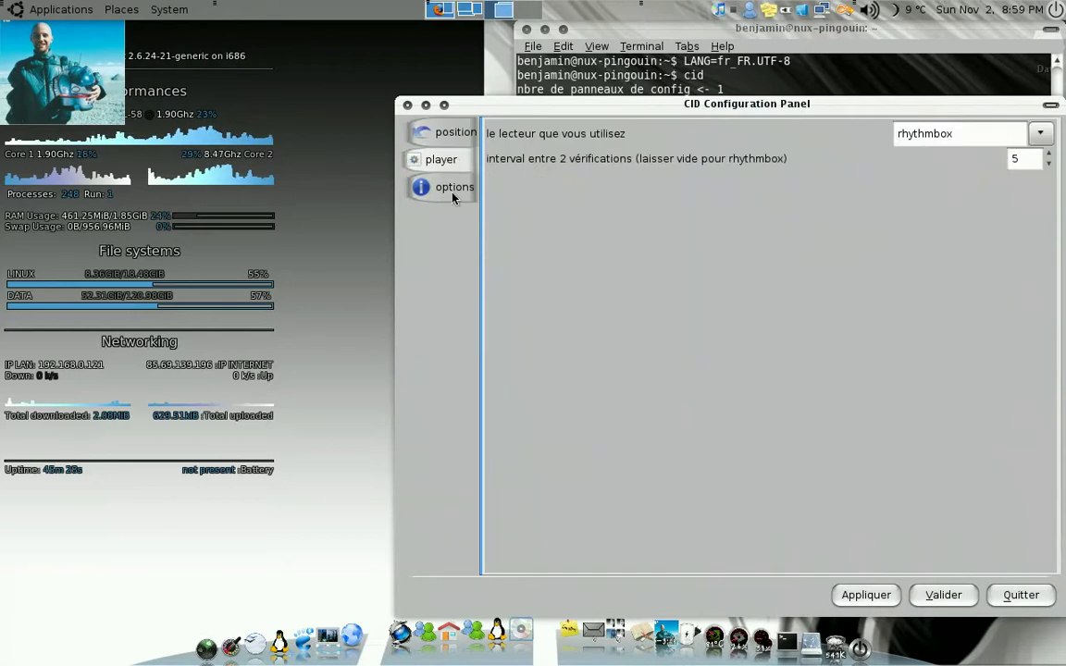
{"action": "left_click", "coordinate": [444, 187]}
{"action": "left_click", "coordinate": [451, 135]}
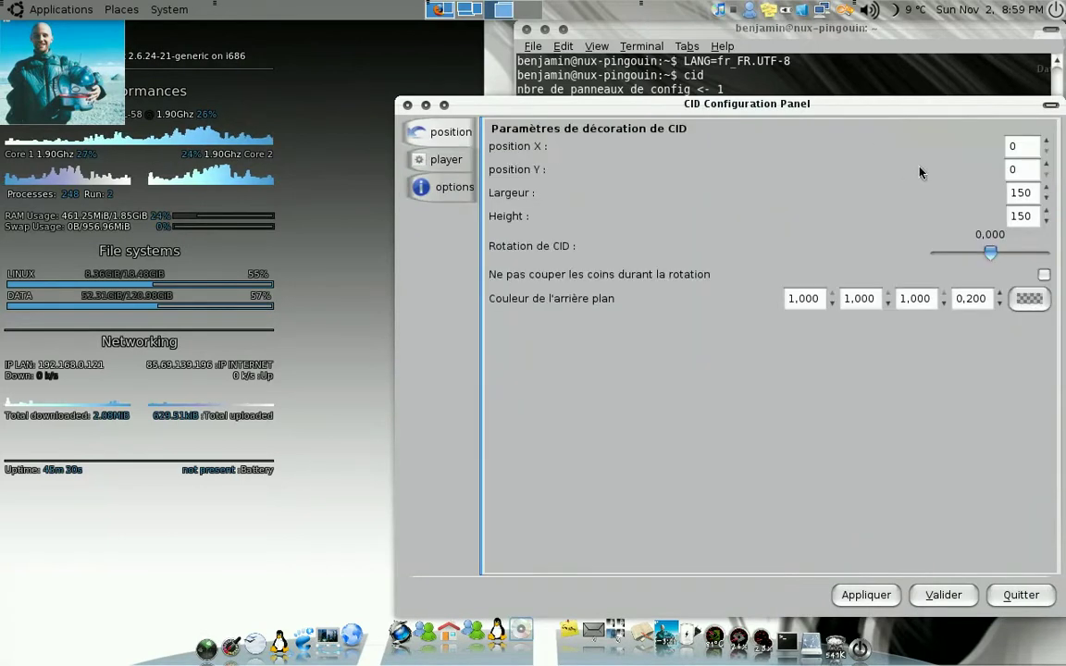
Set CID's Y position to 650, apply it, and move the configuration panel clear of the cover.
{"action": "left_click_drag", "start_coordinate": [1010, 167], "coordinate": [1002, 167]}
{"action": "type", "text": "650"}
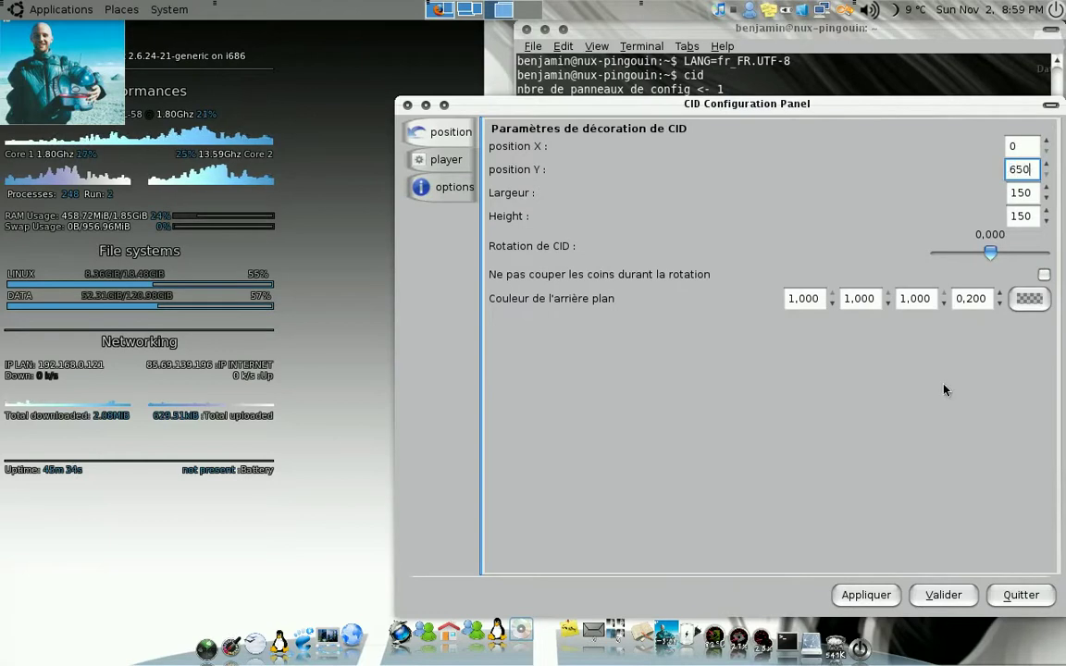
{"action": "left_click", "coordinate": [860, 593]}
{"action": "left_click_drag", "start_coordinate": [757, 103], "coordinate": [604, 57]}
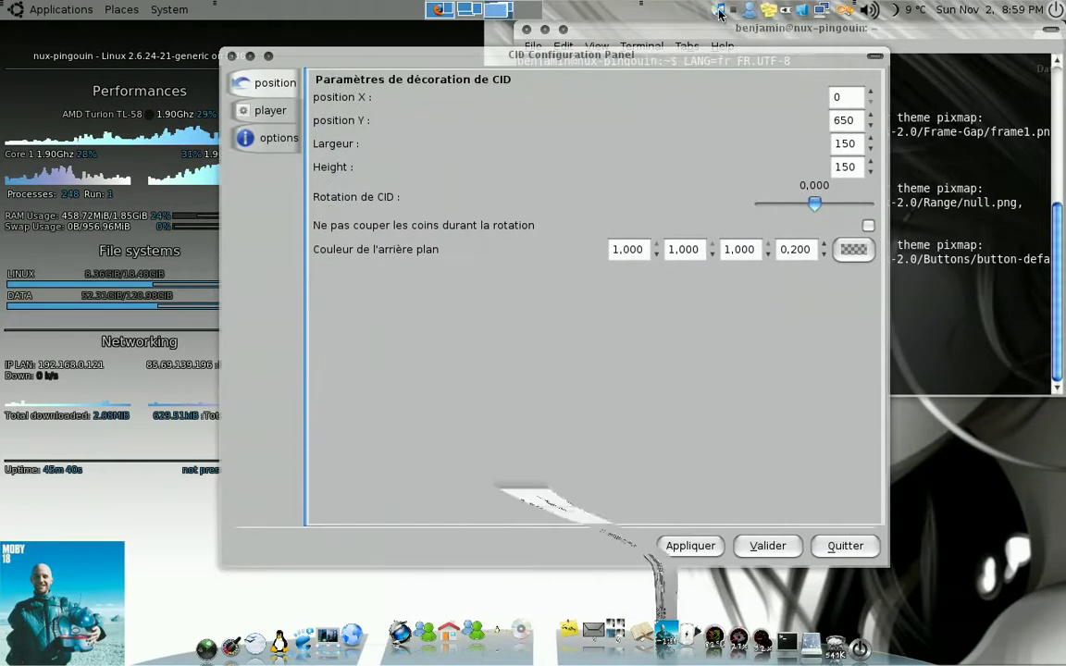
Switch to Rhythmbox, skip forward three tracks to test the cover display, and minimize the player window.
{"action": "left_click", "coordinate": [62, 601]}
{"action": "left_click", "coordinate": [134, 159]}
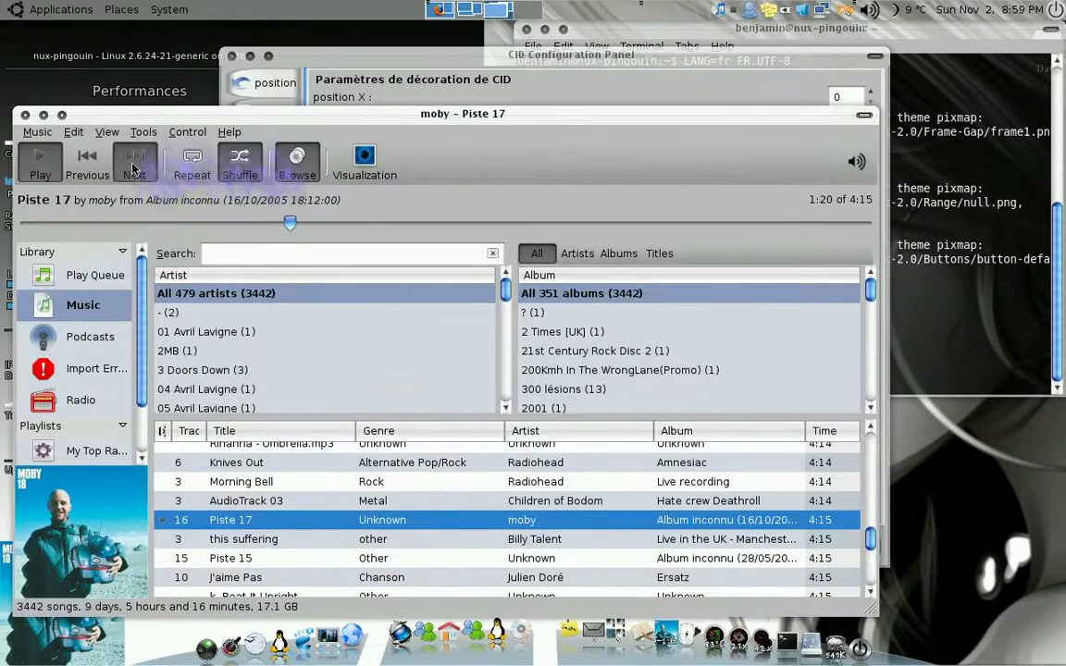
{"action": "left_click_drag", "start_coordinate": [395, 112], "coordinate": [583, 99]}
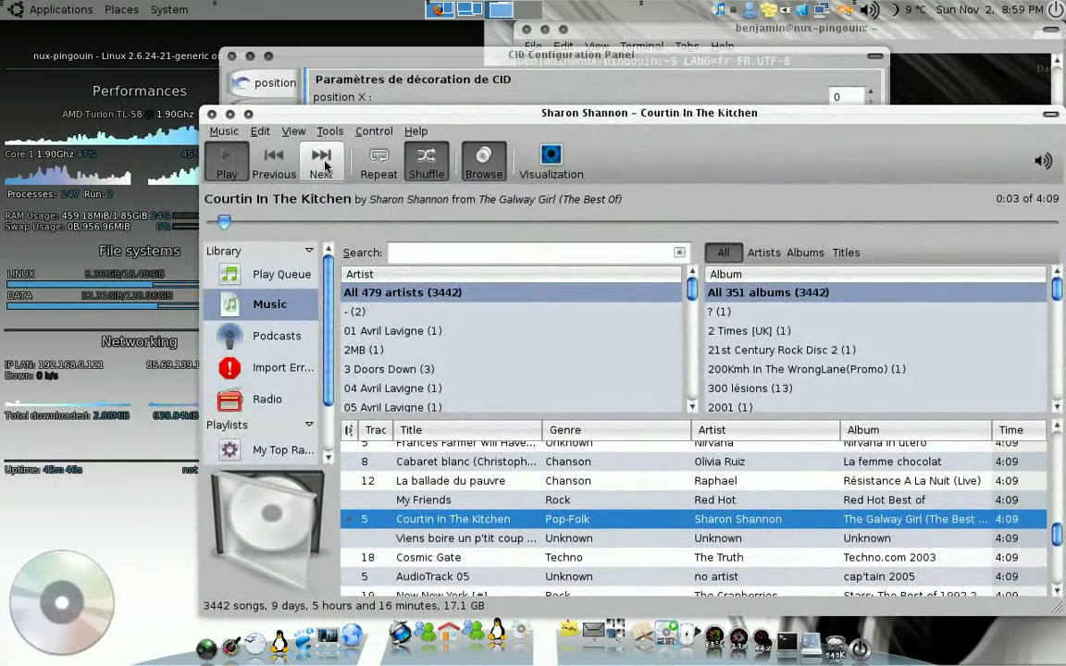
{"action": "left_click", "coordinate": [321, 162]}
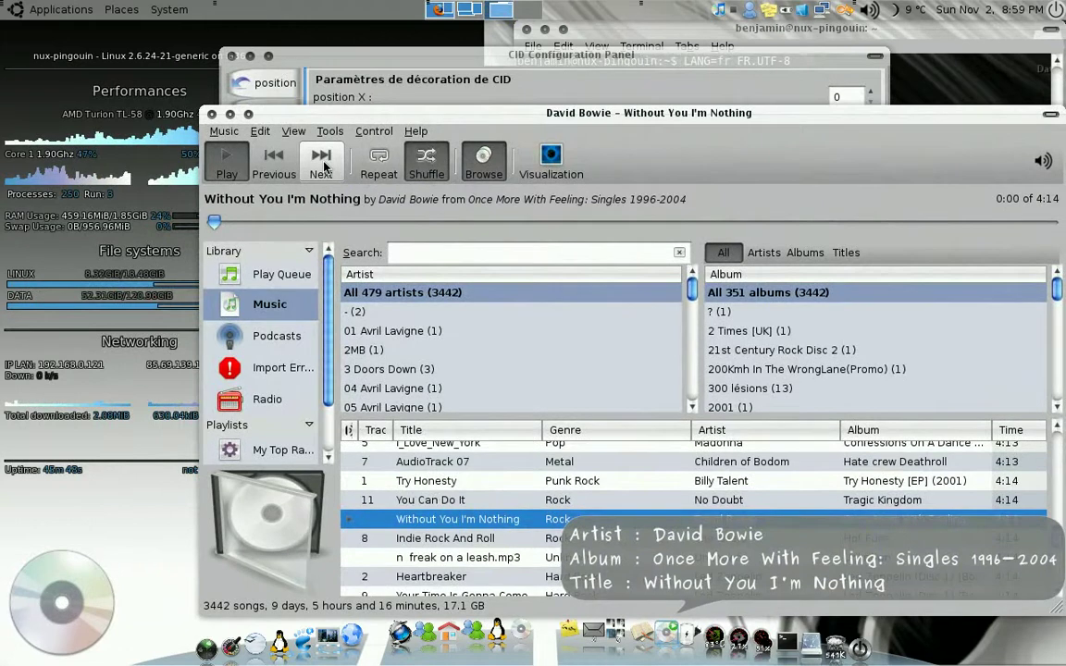
{"action": "left_click", "coordinate": [321, 164]}
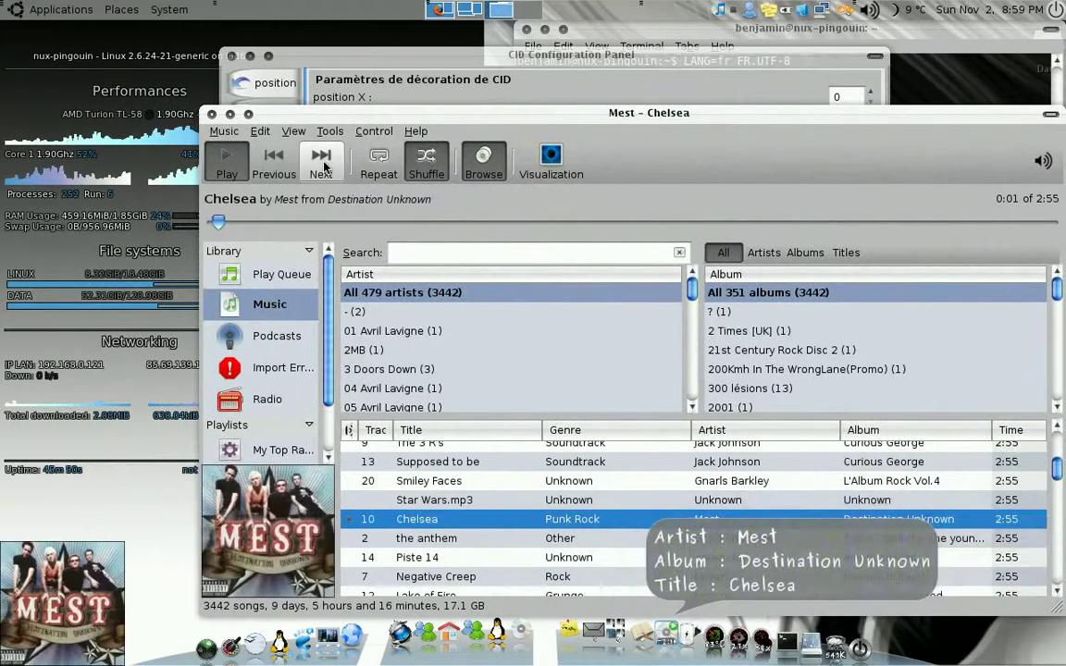
{"action": "left_click", "coordinate": [229, 113]}
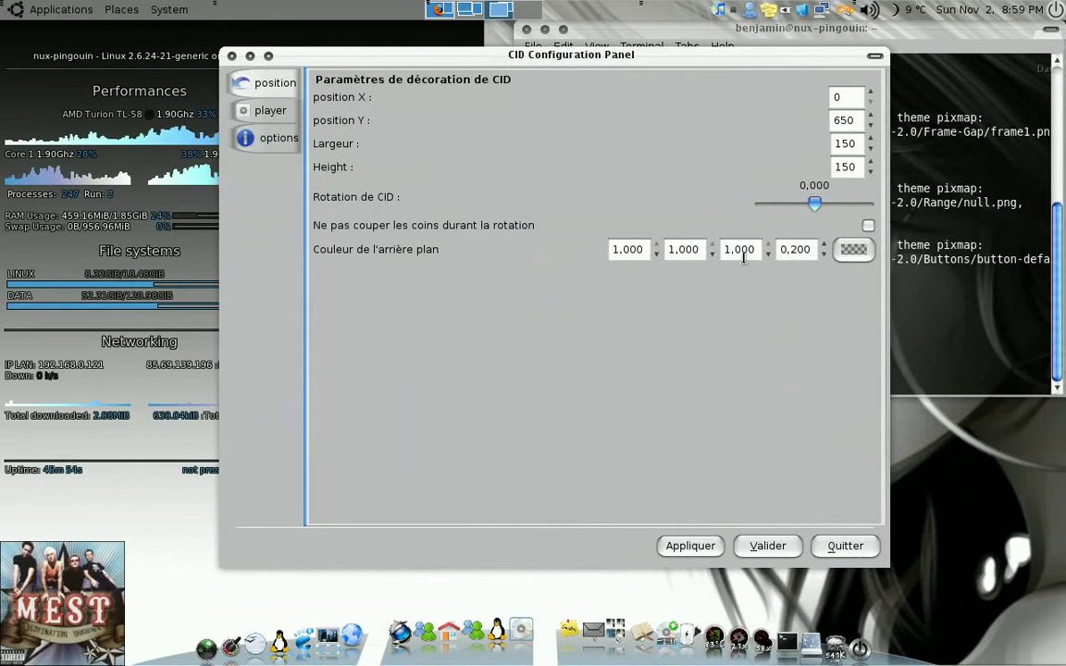
Enable uncut corners during rotation and apply CID rotations of 10 and 45 degrees in turn.
{"action": "left_click_drag", "start_coordinate": [811, 209], "coordinate": [828, 204]}
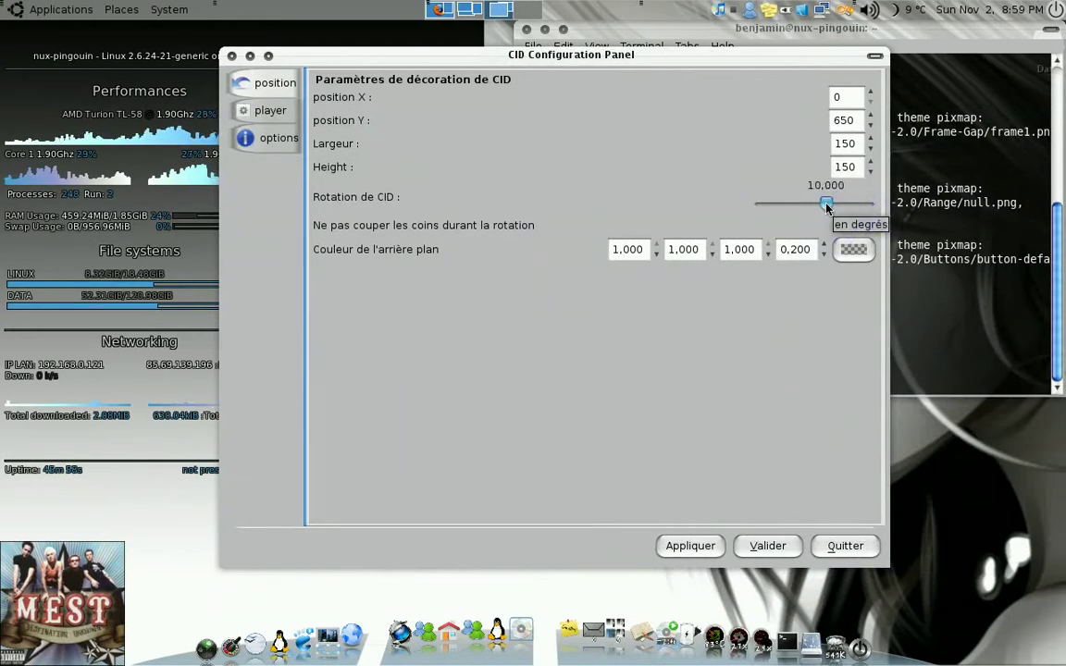
{"action": "left_click", "coordinate": [709, 543]}
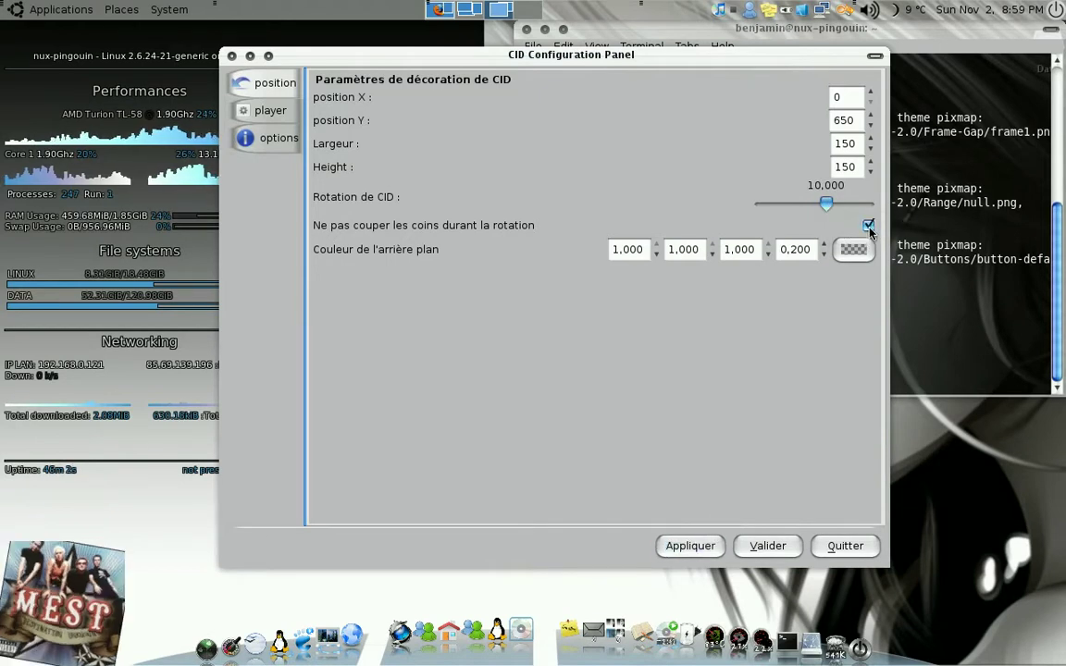
{"action": "left_click", "coordinate": [690, 546]}
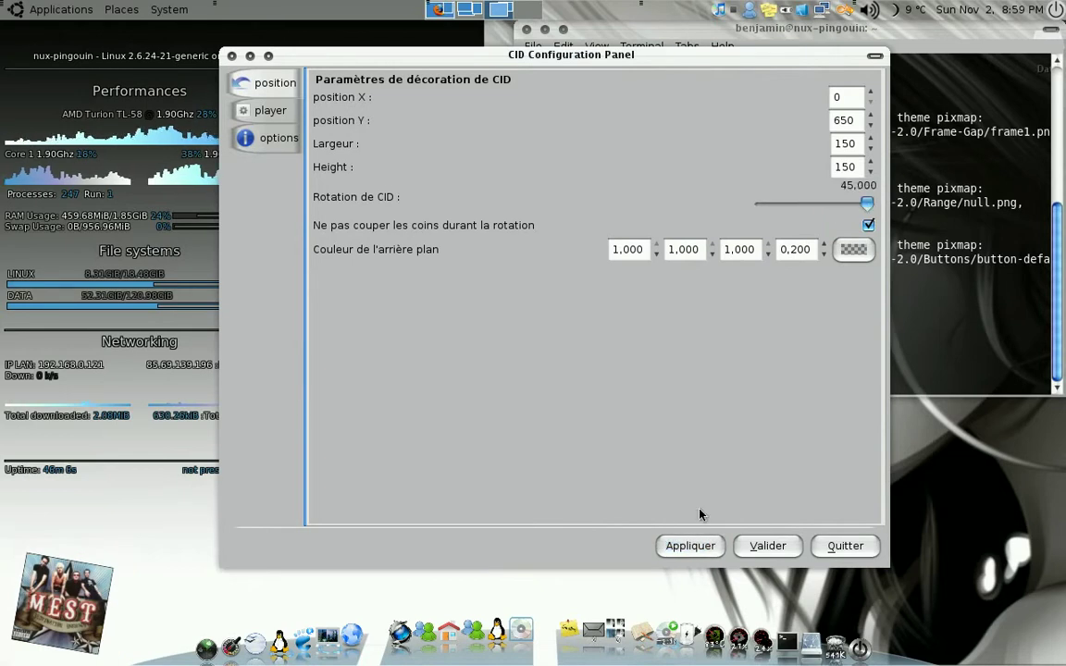
{"action": "left_click", "coordinate": [690, 546]}
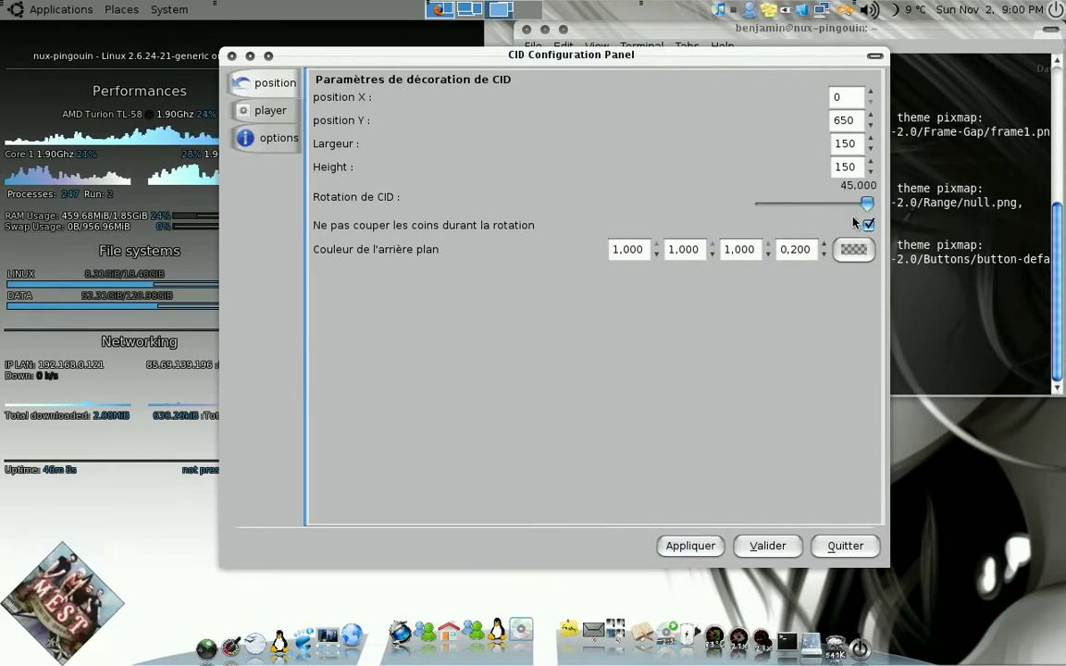
Set the background colour to blue #4D9ACE by sampling the DATA usage bar on the desktop, and apply it.
{"action": "left_click", "coordinate": [852, 249]}
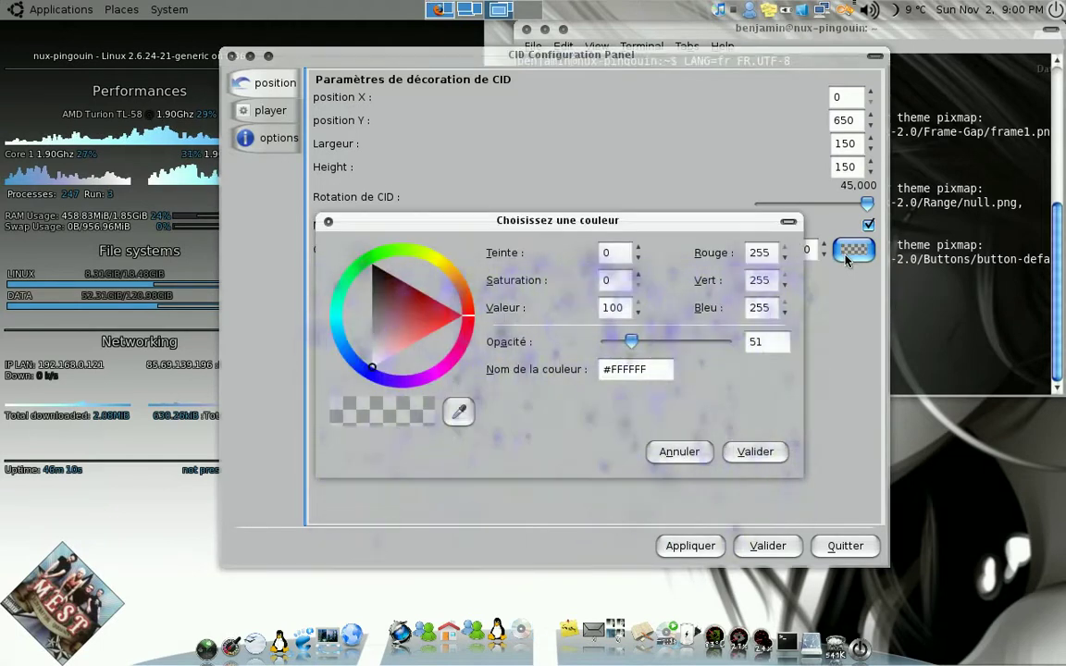
{"action": "left_click", "coordinate": [466, 413]}
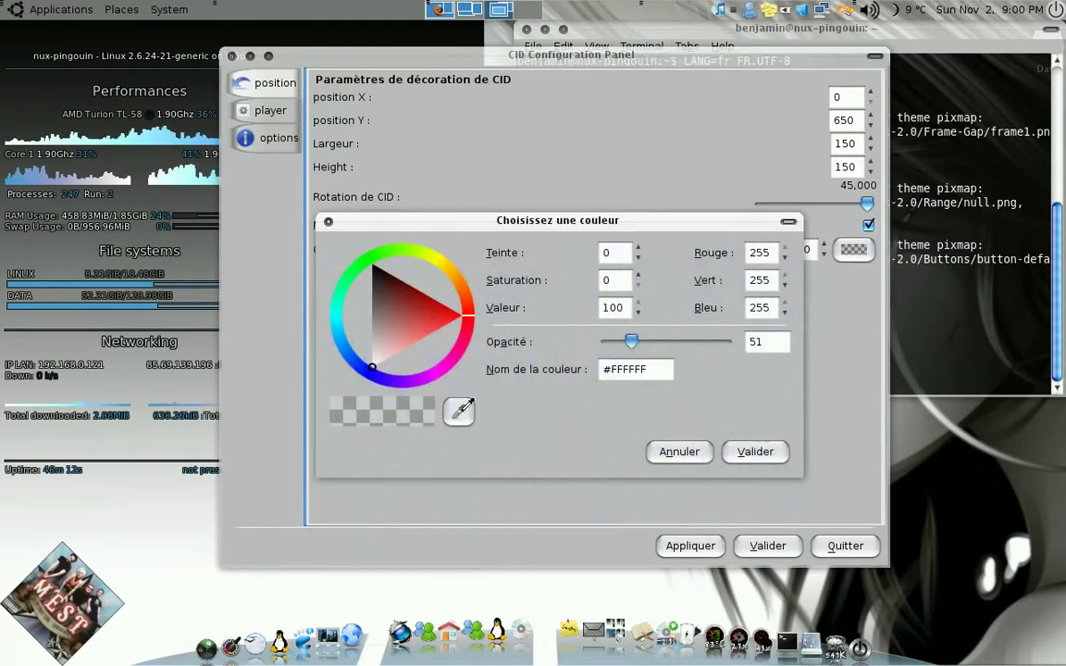
{"action": "left_click", "coordinate": [103, 307]}
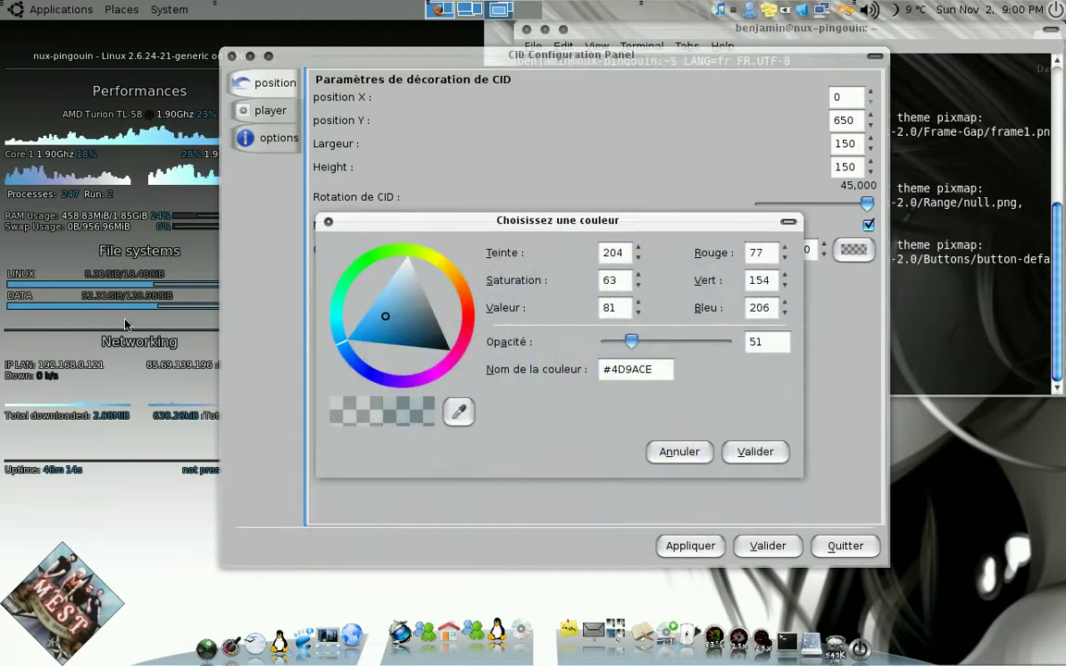
{"action": "left_click", "coordinate": [755, 451]}
{"action": "left_click", "coordinate": [711, 545]}
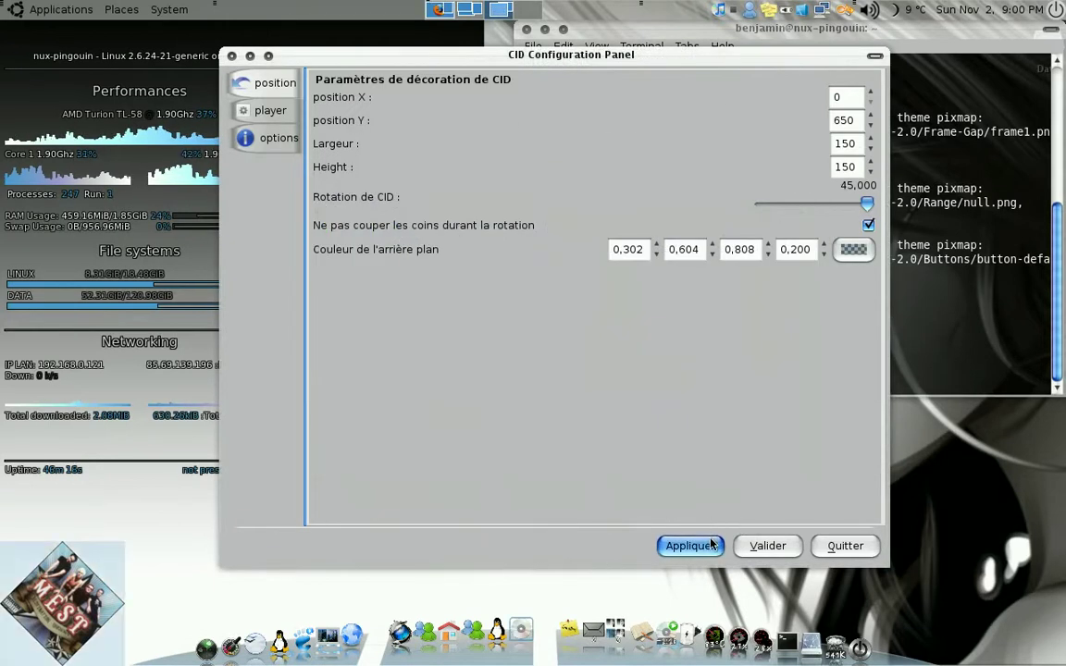
Apply a background opacity of 1,000, and reduce it to 0,600 and apply again.
{"action": "left_click", "coordinate": [822, 245]}
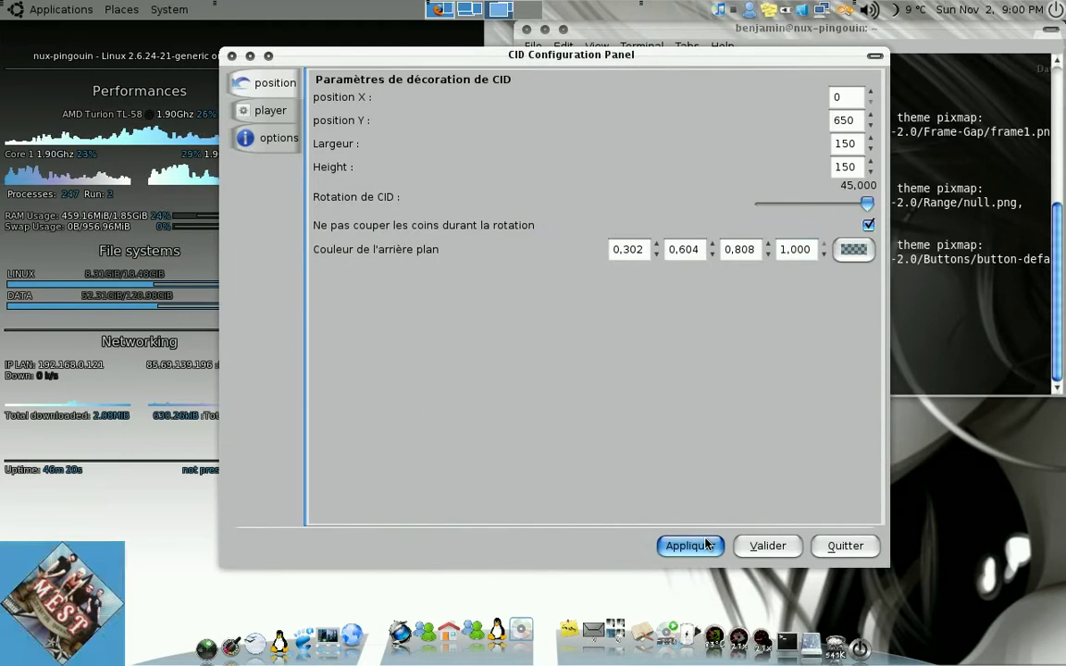
{"action": "left_click", "coordinate": [824, 255]}
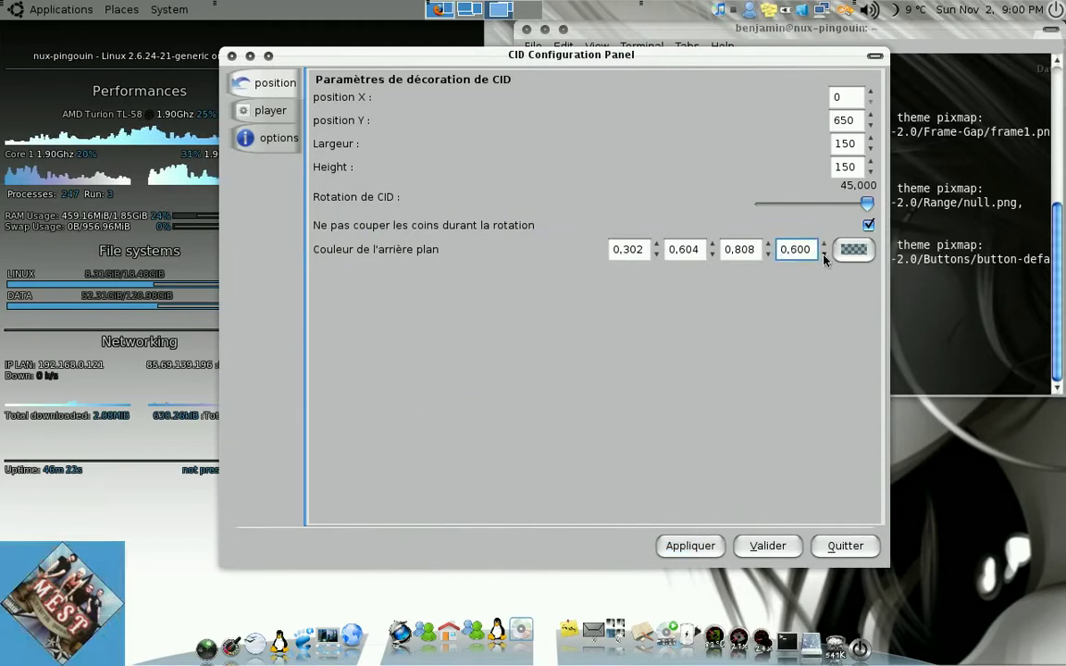
{"action": "left_click", "coordinate": [703, 546]}
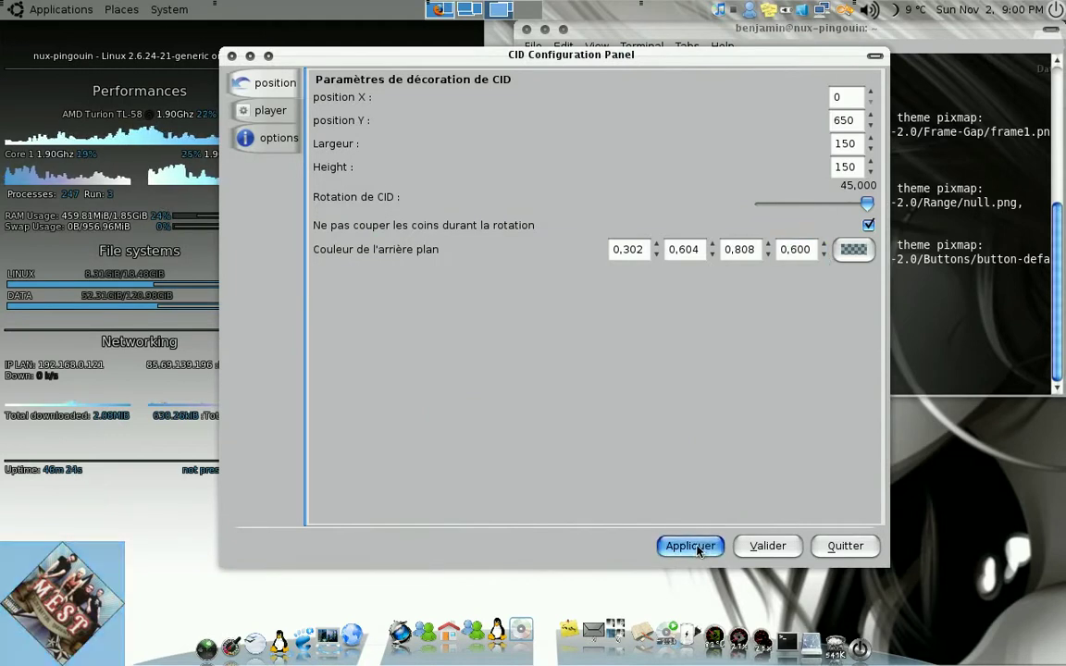
Set CID's Y position to 400 and apply it.
{"action": "double_click", "coordinate": [843, 120]}
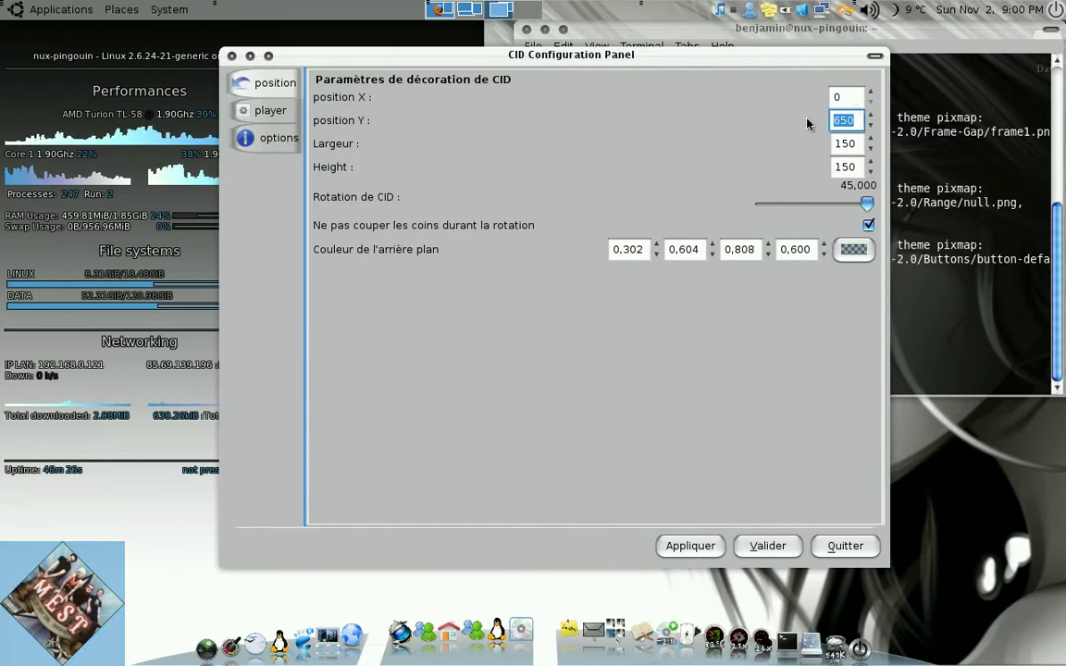
{"action": "type", "text": "400"}
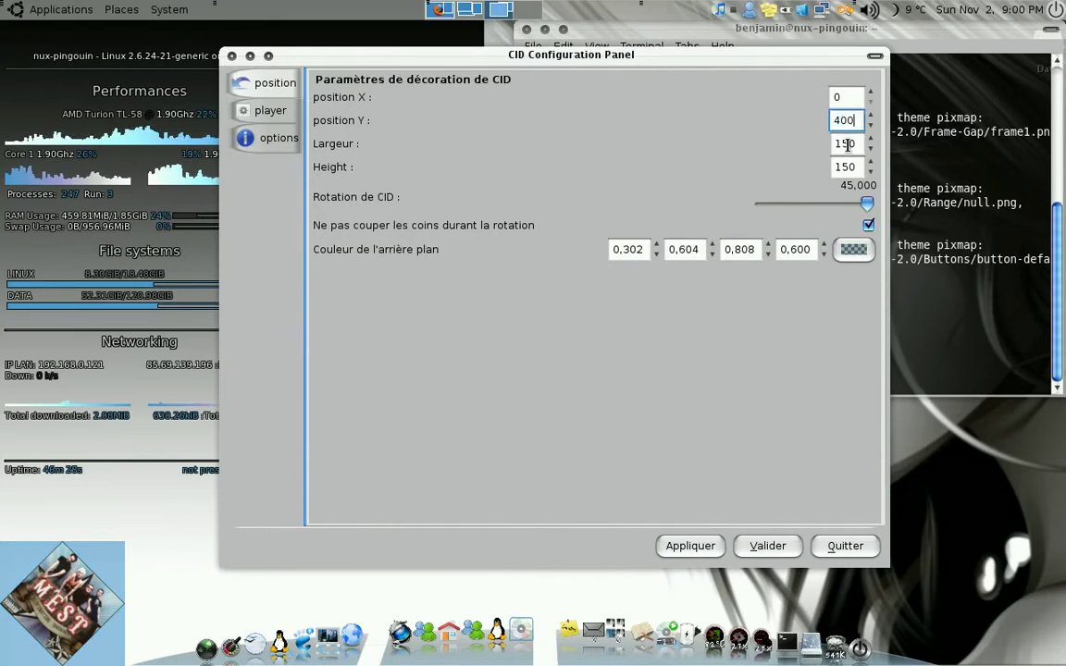
{"action": "left_click", "coordinate": [694, 551]}
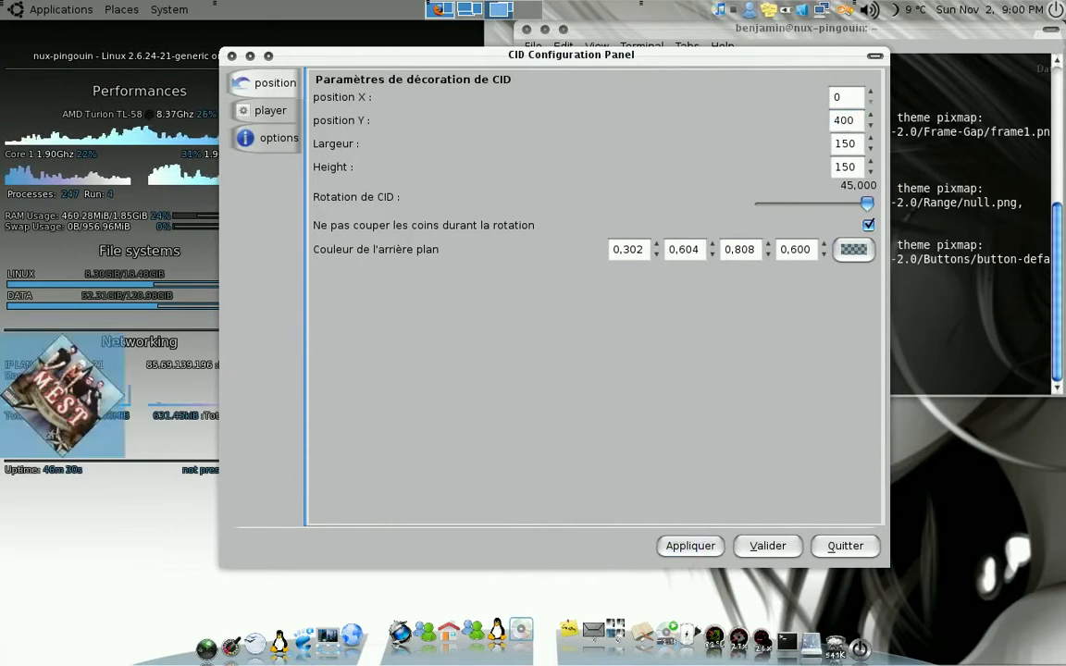
View the player settings and open the options page with the default image setting.
{"action": "left_click", "coordinate": [269, 111]}
{"action": "left_click", "coordinate": [273, 142]}
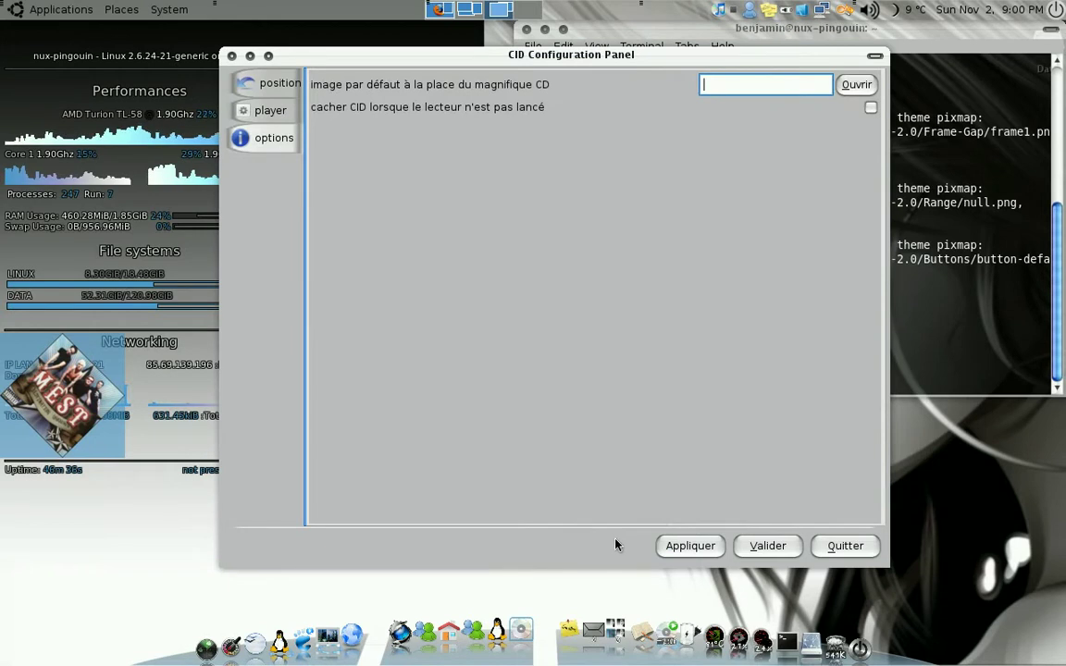
Close the music player from its dock applet, and enable and apply the option that hides CID when the player is not running.
{"action": "right_click", "coordinate": [664, 625]}
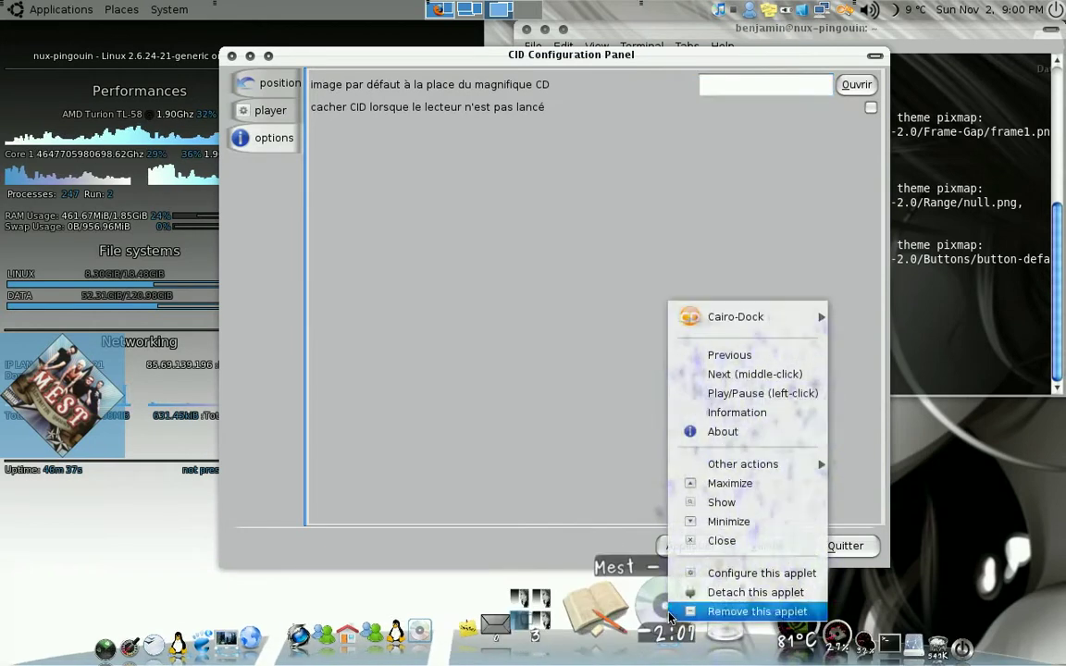
{"action": "left_click", "coordinate": [701, 541]}
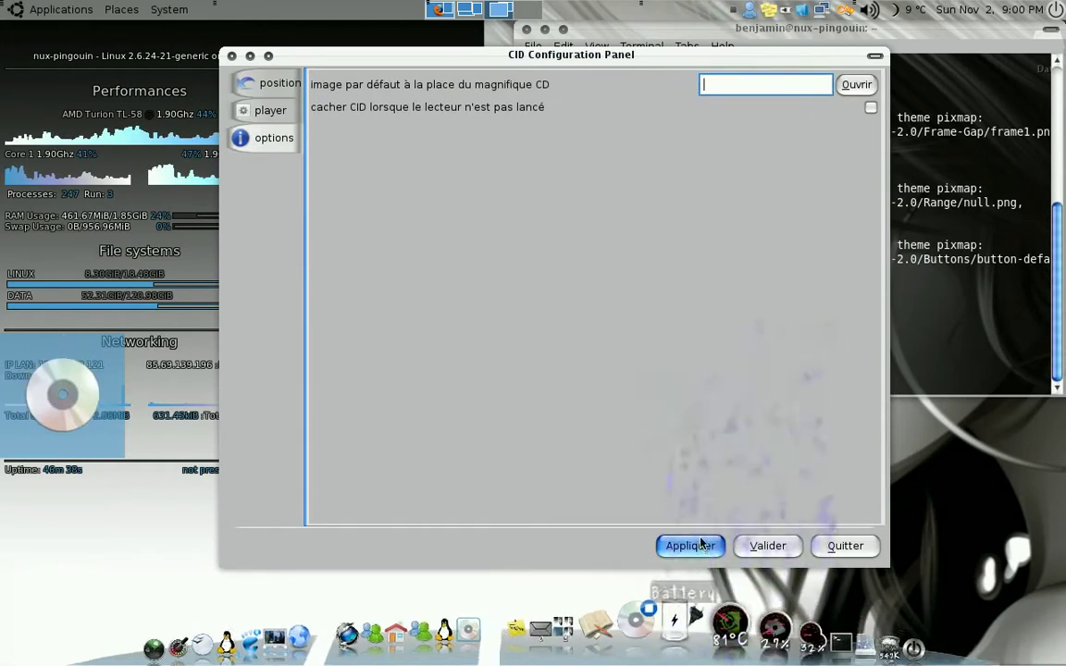
{"action": "left_click", "coordinate": [870, 109]}
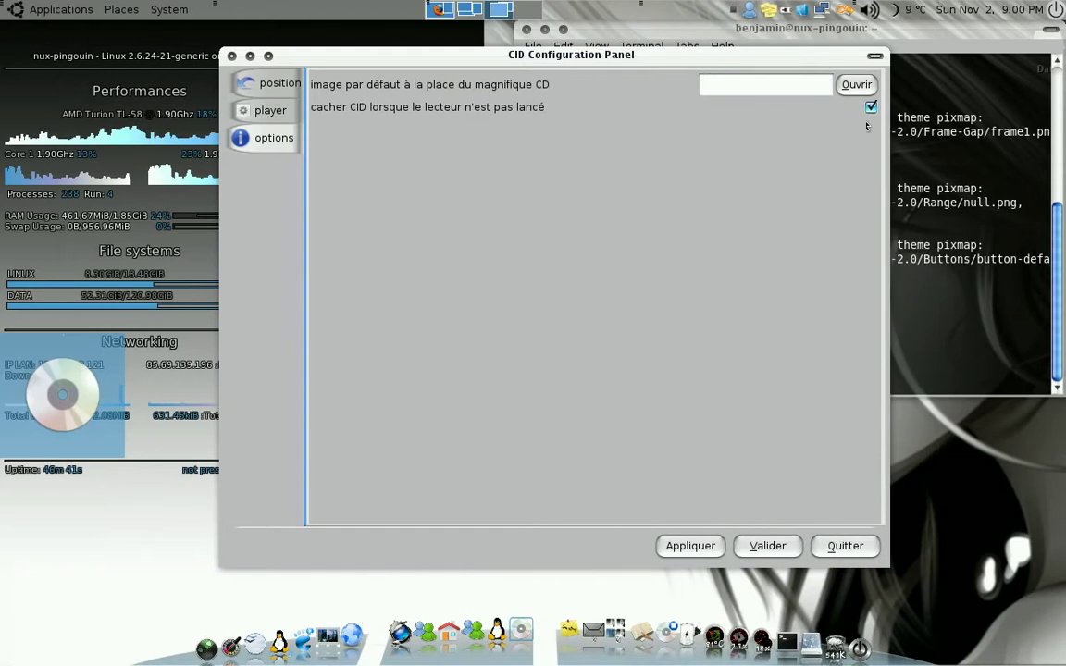
{"action": "left_click", "coordinate": [690, 546]}
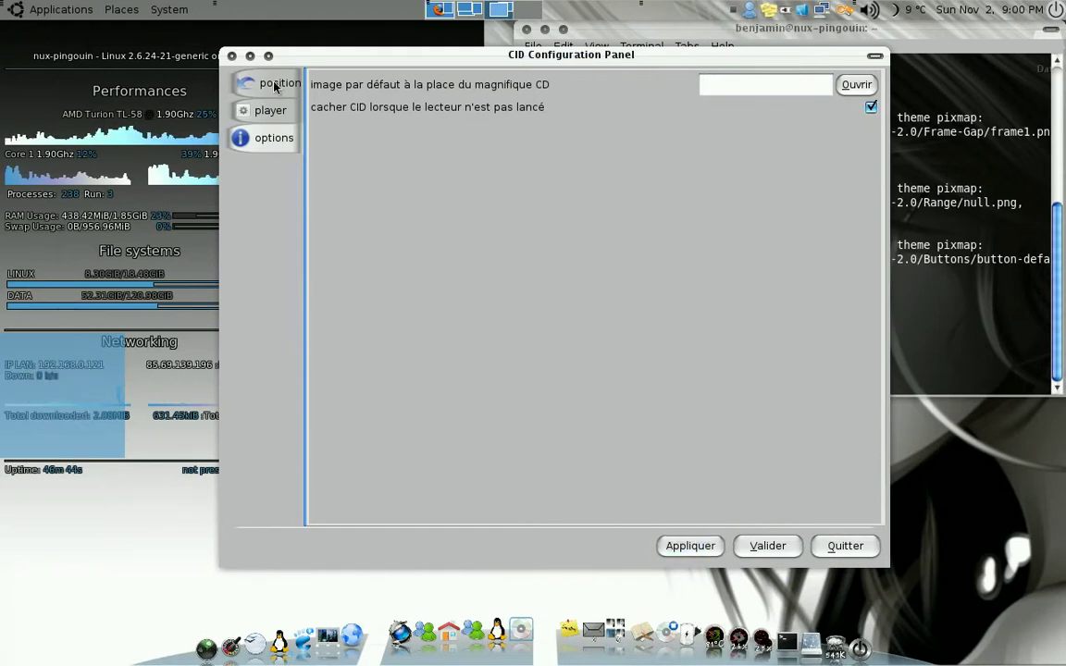
Turn off corner preservation during rotation, set CID's rotation to 0,000 and background opacity to 0,000, and validate the settings.
{"action": "left_click", "coordinate": [248, 79]}
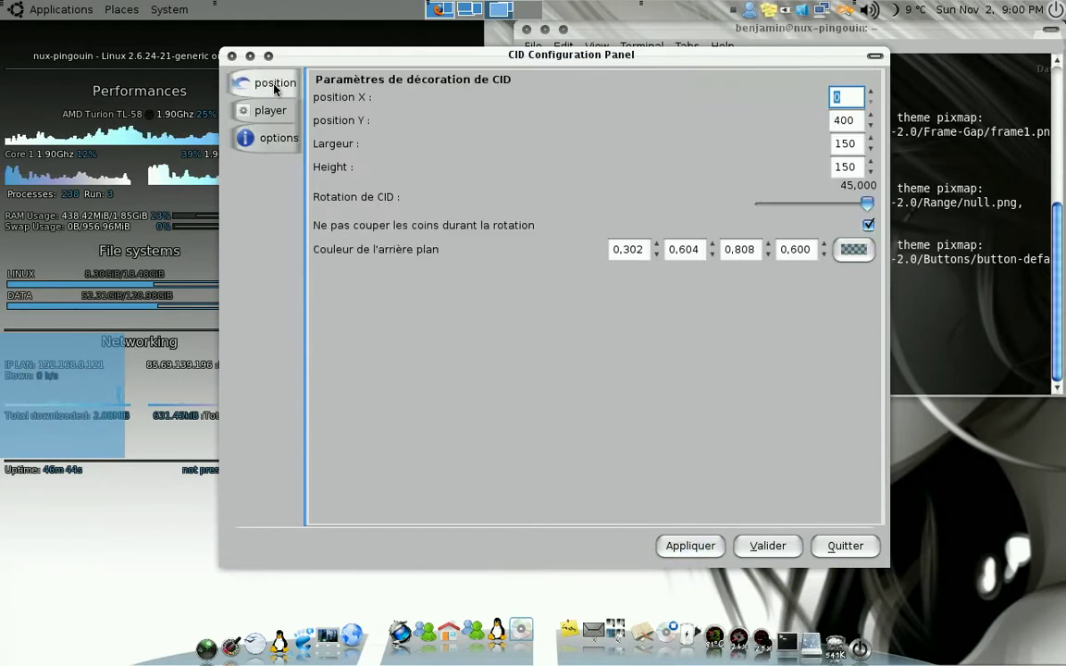
{"action": "left_click", "coordinate": [869, 227]}
{"action": "left_click_drag", "start_coordinate": [867, 203], "coordinate": [816, 212]}
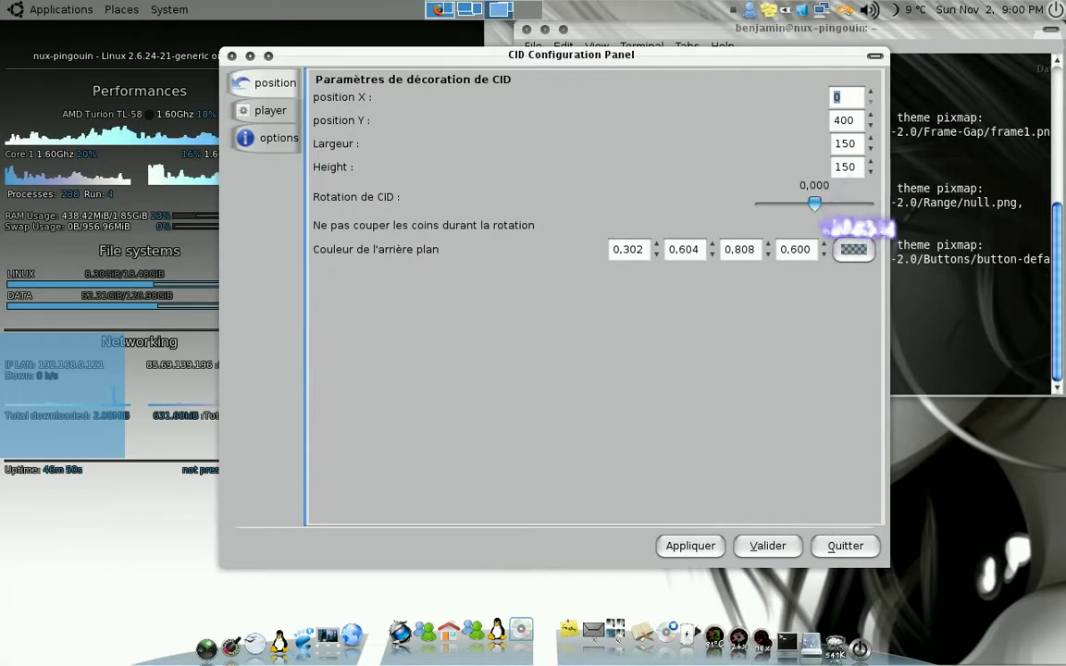
{"action": "left_click", "coordinate": [823, 253]}
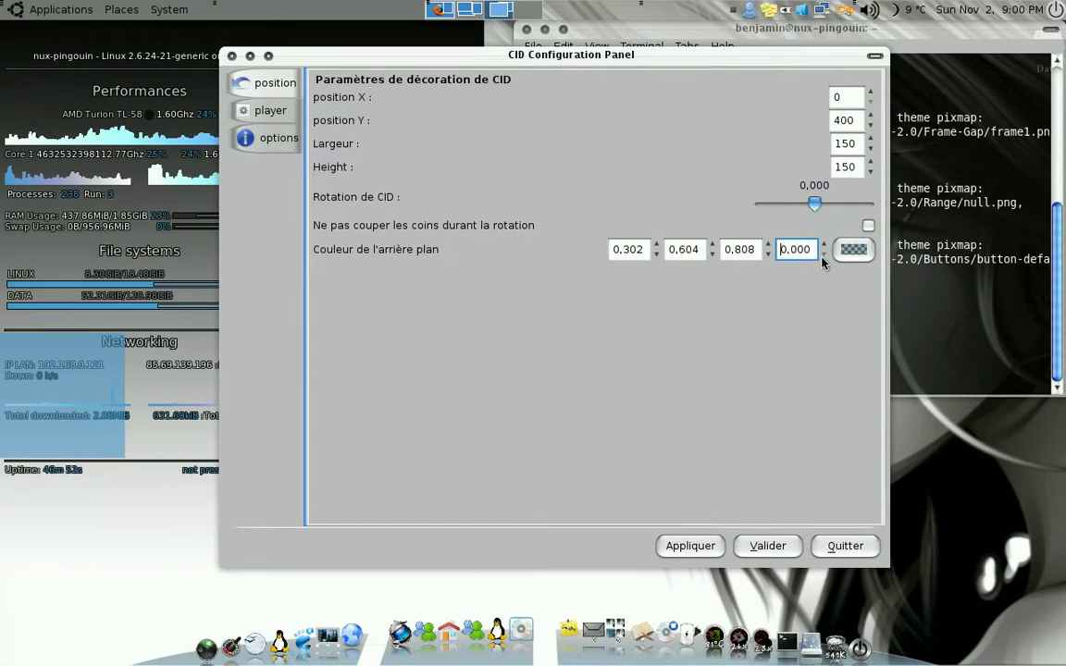
{"action": "left_click", "coordinate": [690, 545]}
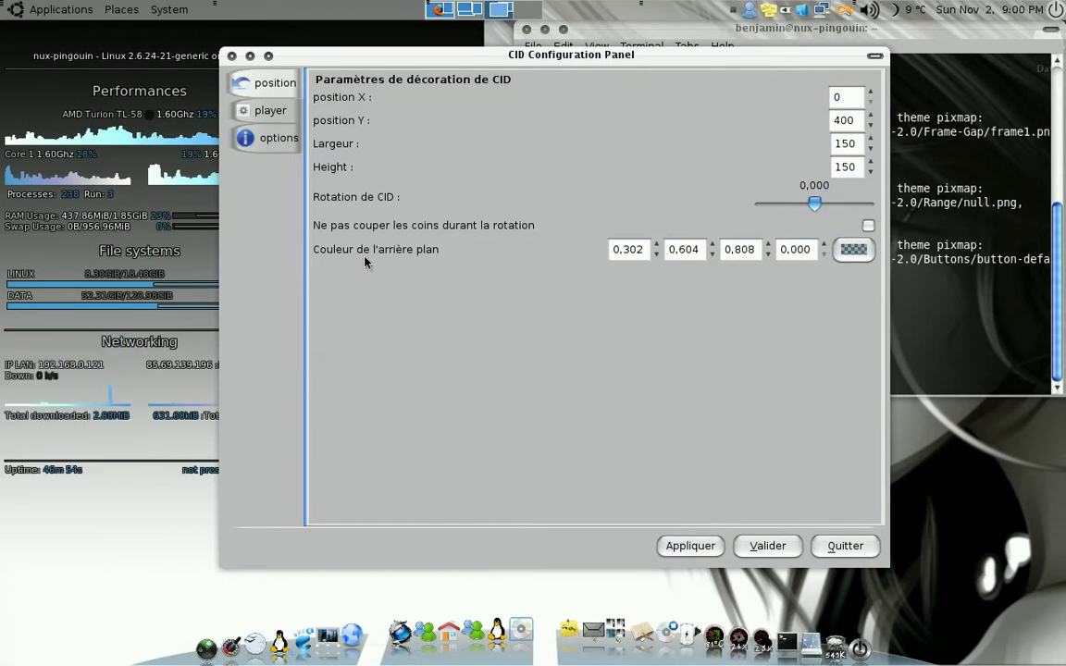
{"action": "left_click", "coordinate": [767, 545]}
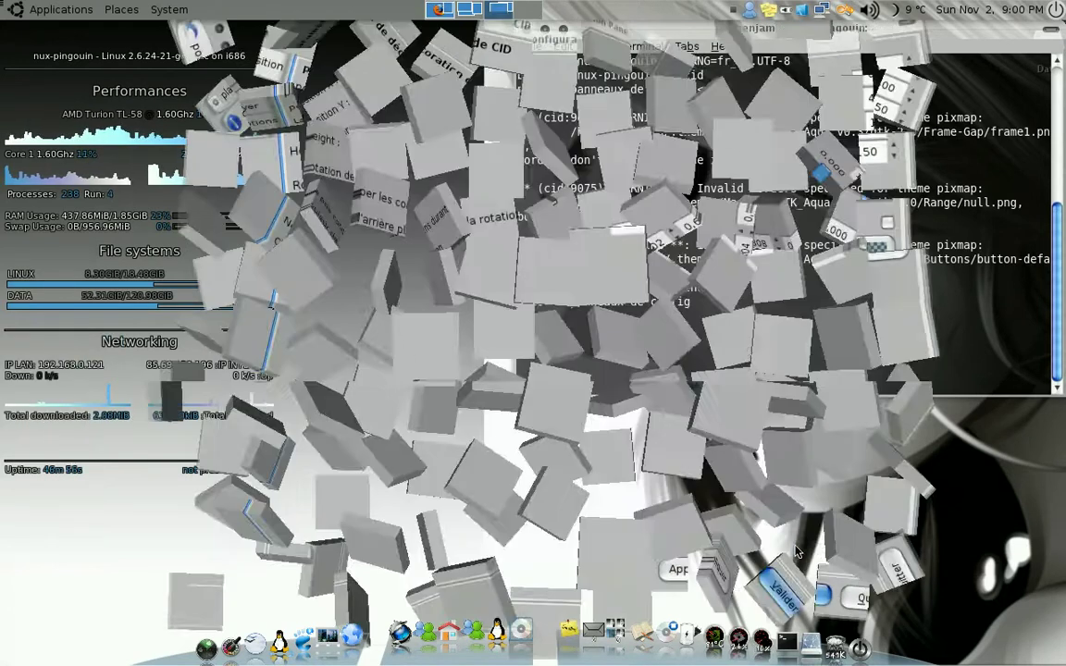
Reopen CID's configuration, and disable and apply the option that hides CID when the player is not running.
{"action": "right_click", "coordinate": [47, 366]}
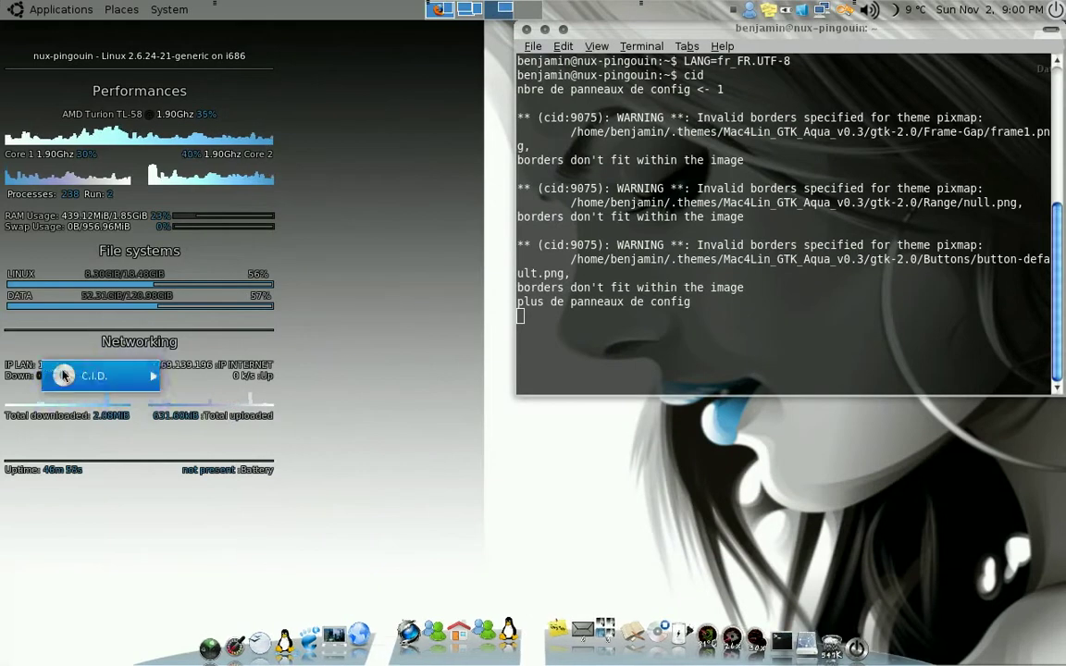
{"action": "mouse_move", "coordinate": [93, 375]}
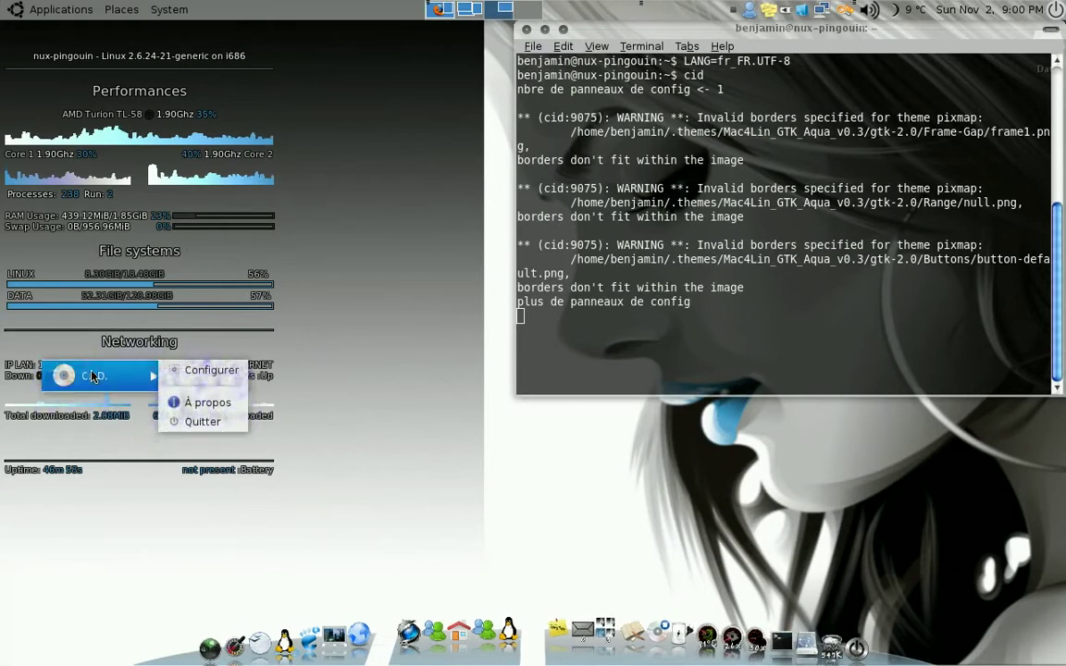
{"action": "left_click", "coordinate": [211, 371]}
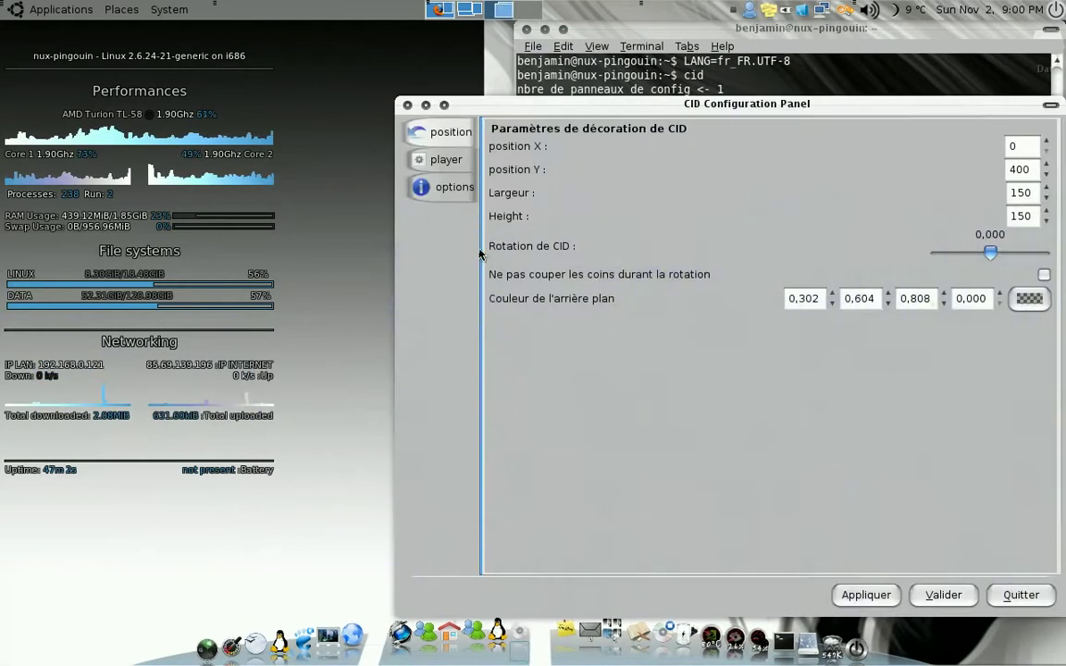
{"action": "left_click", "coordinate": [450, 192]}
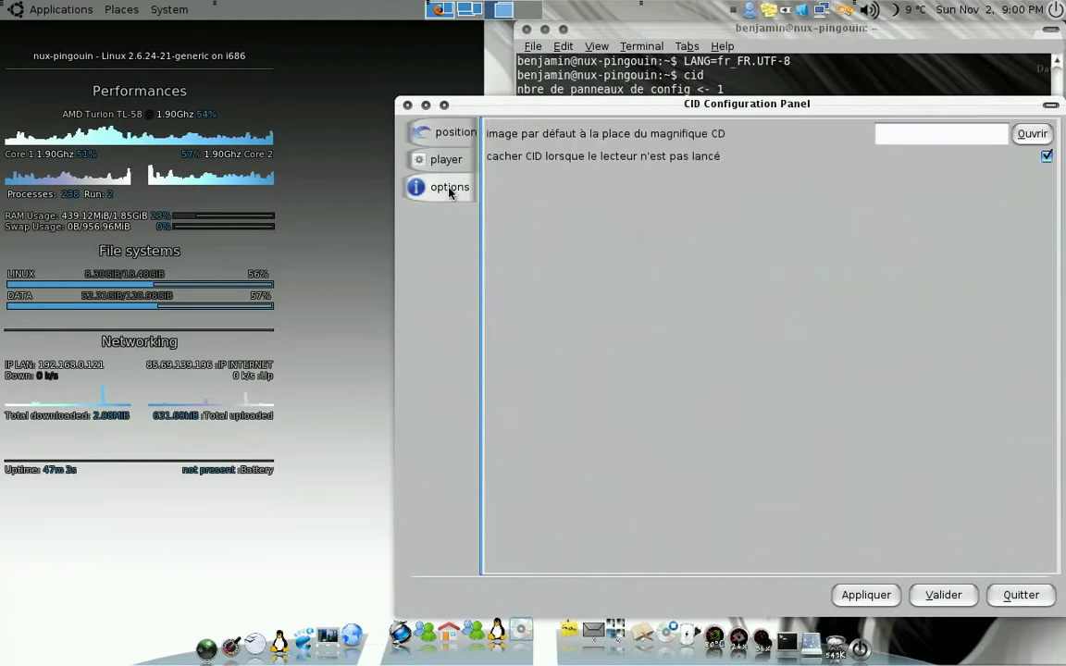
{"action": "left_click", "coordinate": [1046, 159]}
{"action": "left_click", "coordinate": [866, 595]}
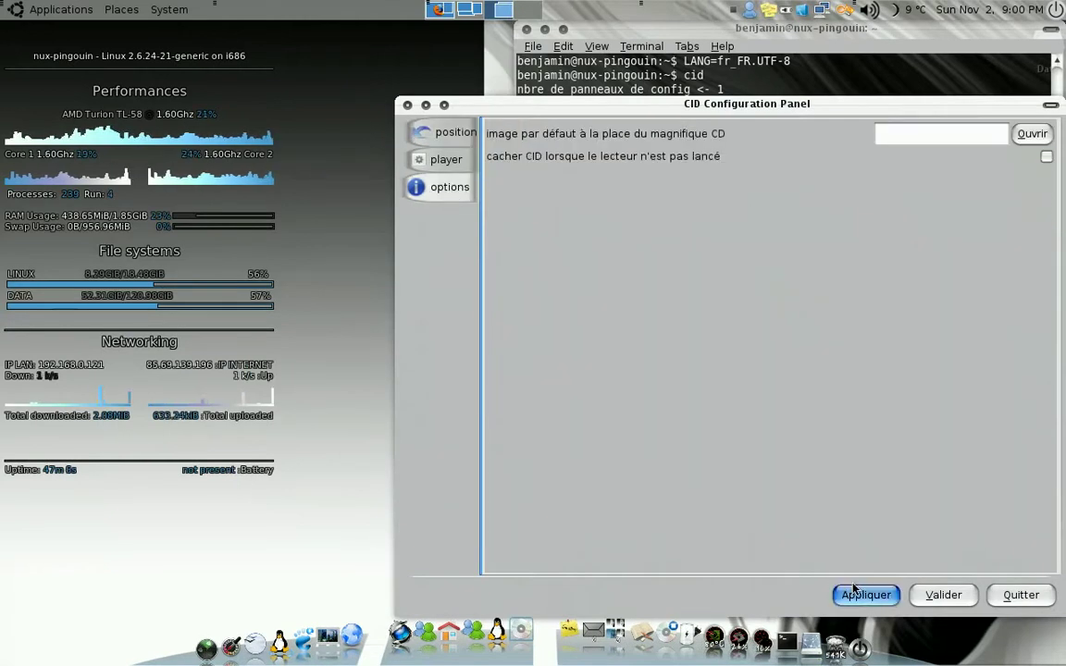
Set the default image to 71776-Nv-black.png from Pictures/Themes graphiques and apply it.
{"action": "left_click", "coordinate": [1032, 133]}
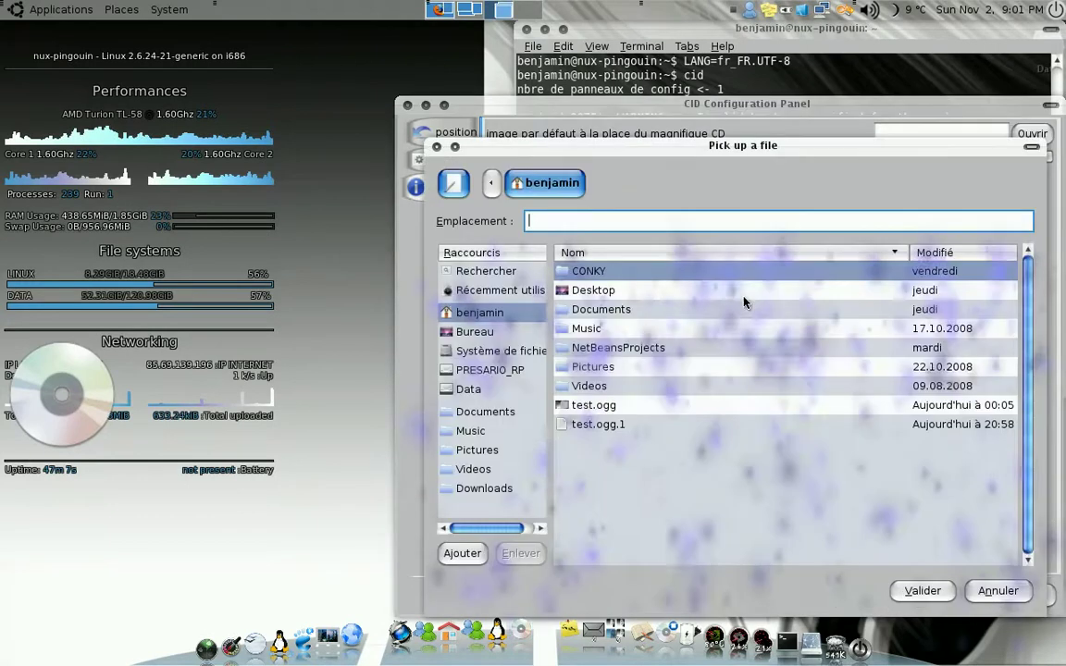
{"action": "double_click", "coordinate": [588, 369]}
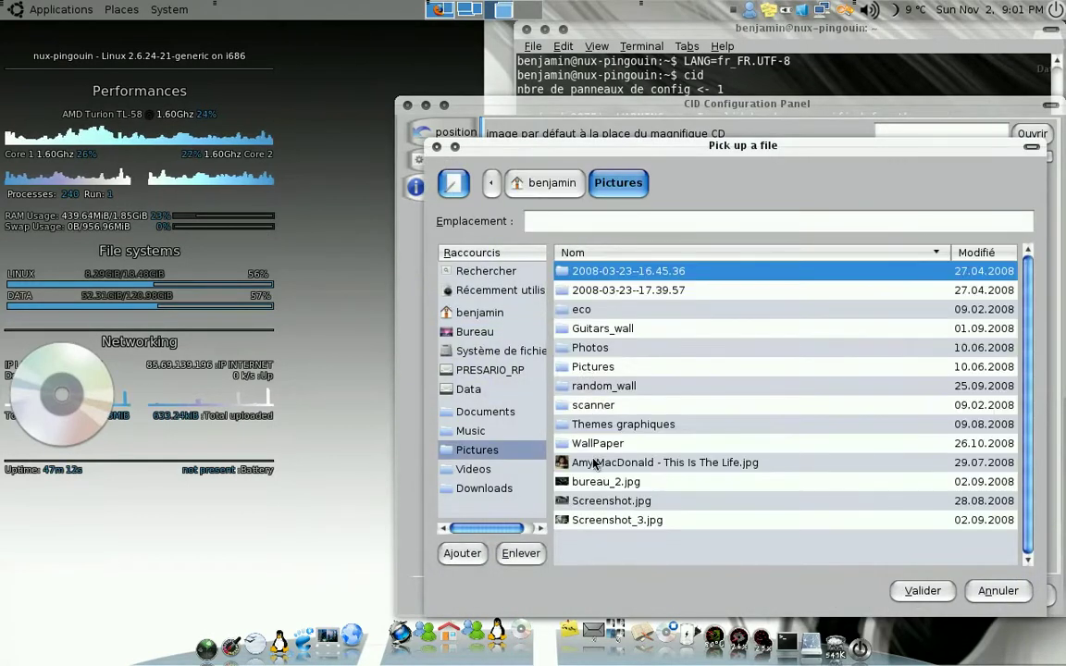
{"action": "double_click", "coordinate": [597, 427]}
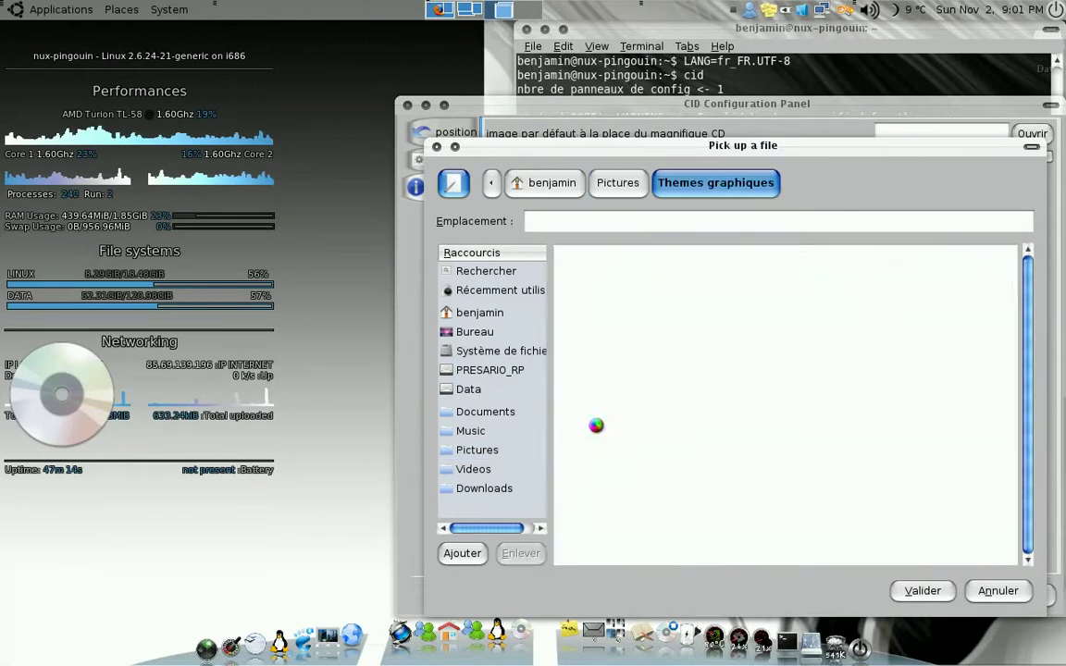
{"action": "scroll", "coordinate": [615, 440], "scroll_direction": "down", "scroll_amount": 2}
{"action": "left_click", "coordinate": [629, 493]}
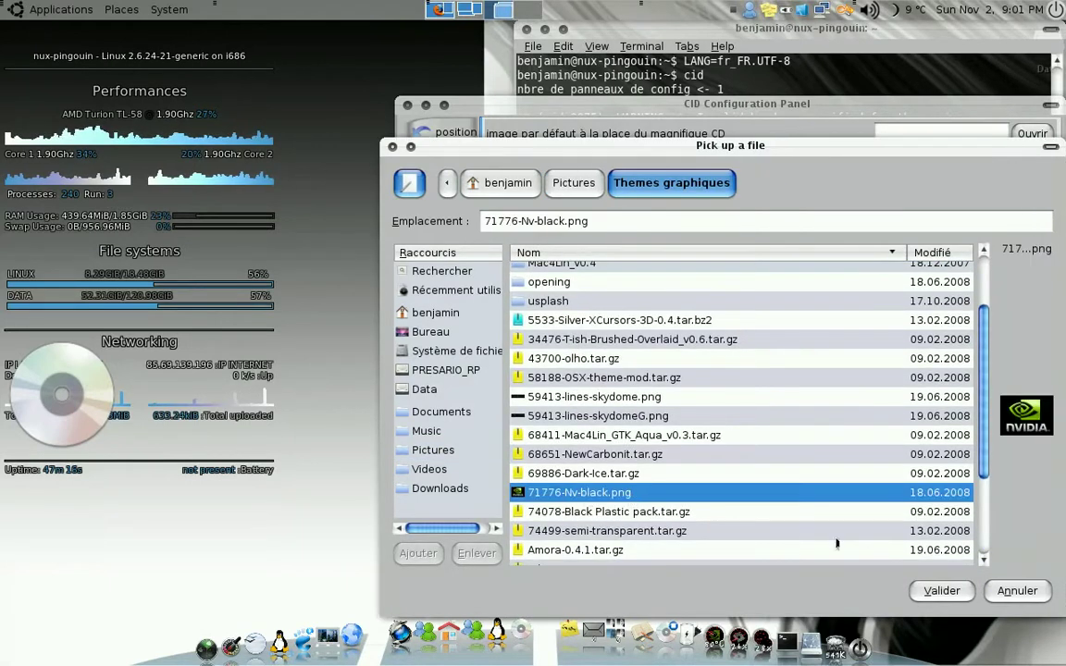
{"action": "left_click", "coordinate": [922, 590]}
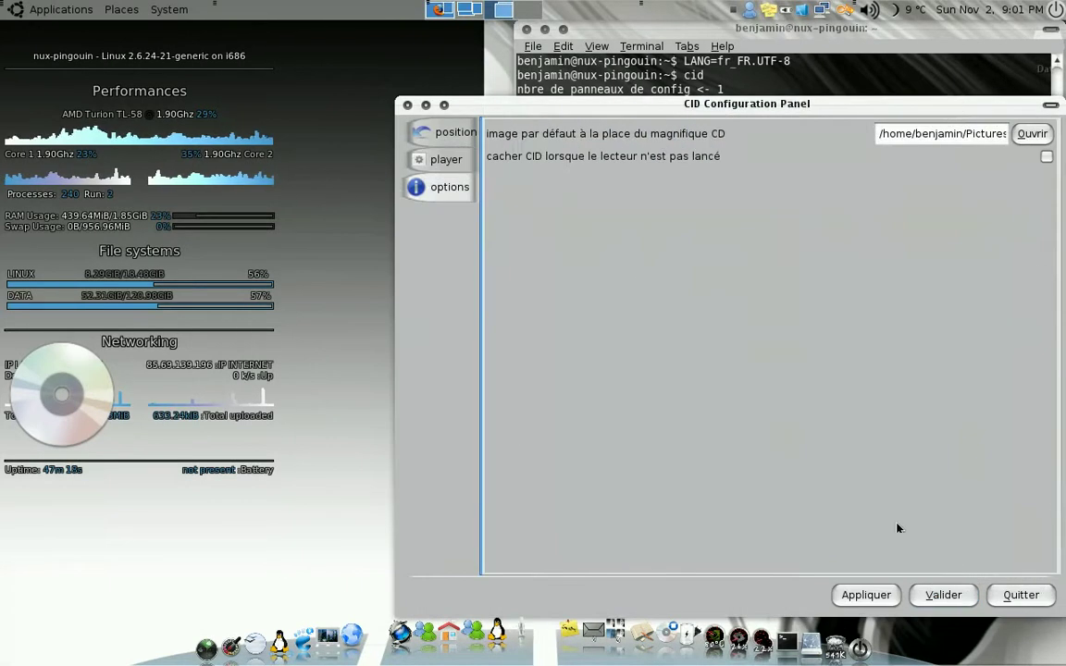
{"action": "left_click", "coordinate": [863, 596]}
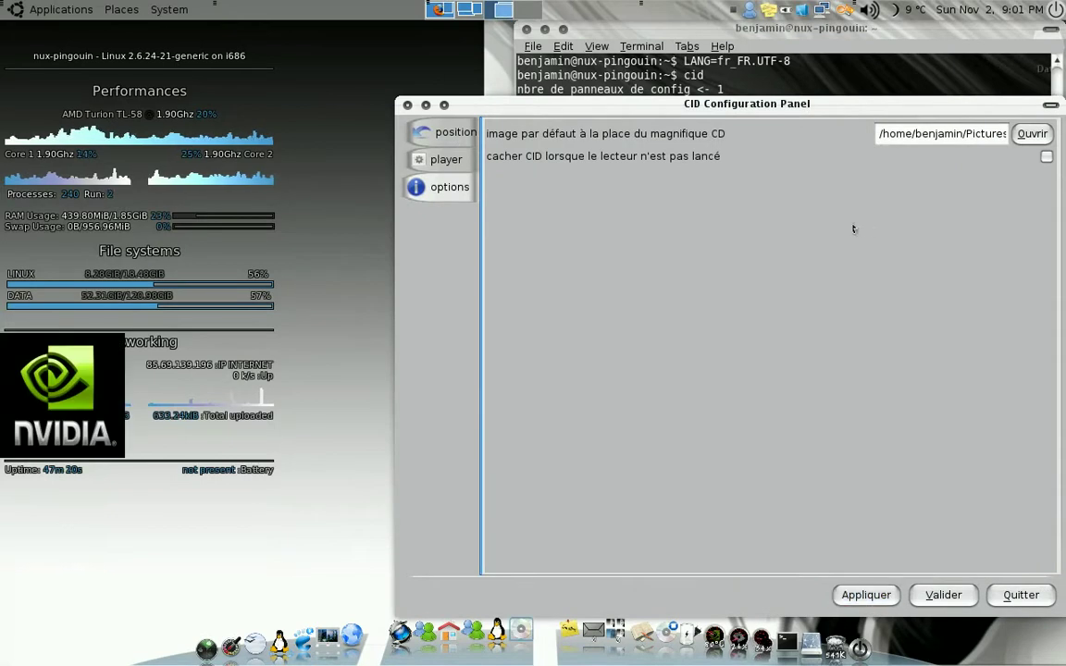
Replace the default image with Amy MacDonald - This Is The Life.jpg from the Pictures folder and apply it.
{"action": "left_click_drag", "start_coordinate": [828, 107], "coordinate": [790, 77]}
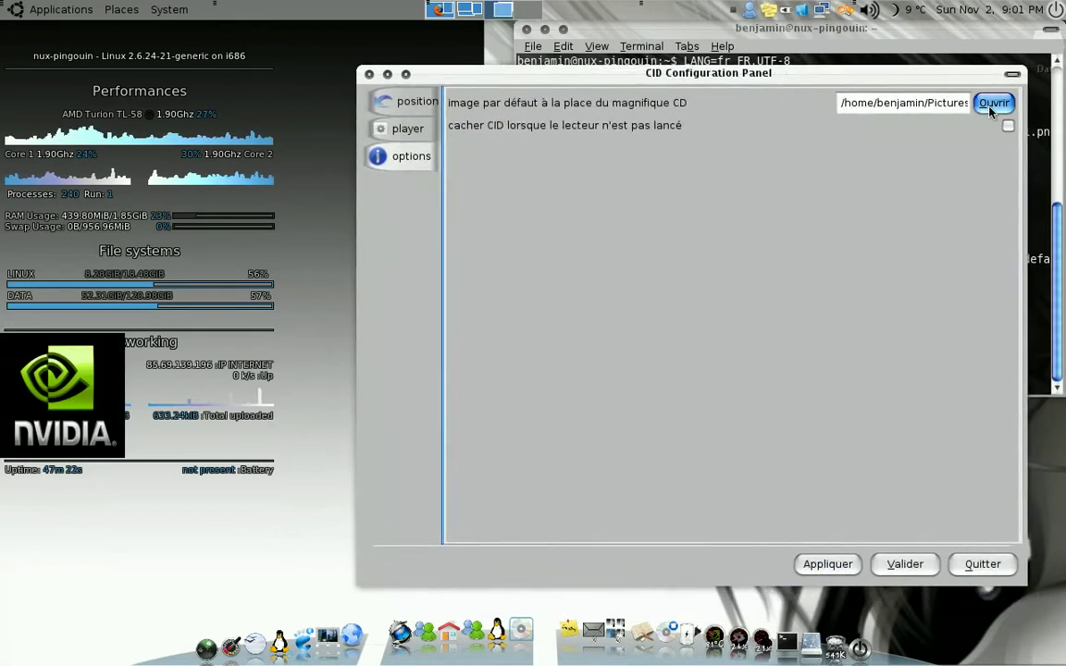
{"action": "left_click", "coordinate": [992, 103]}
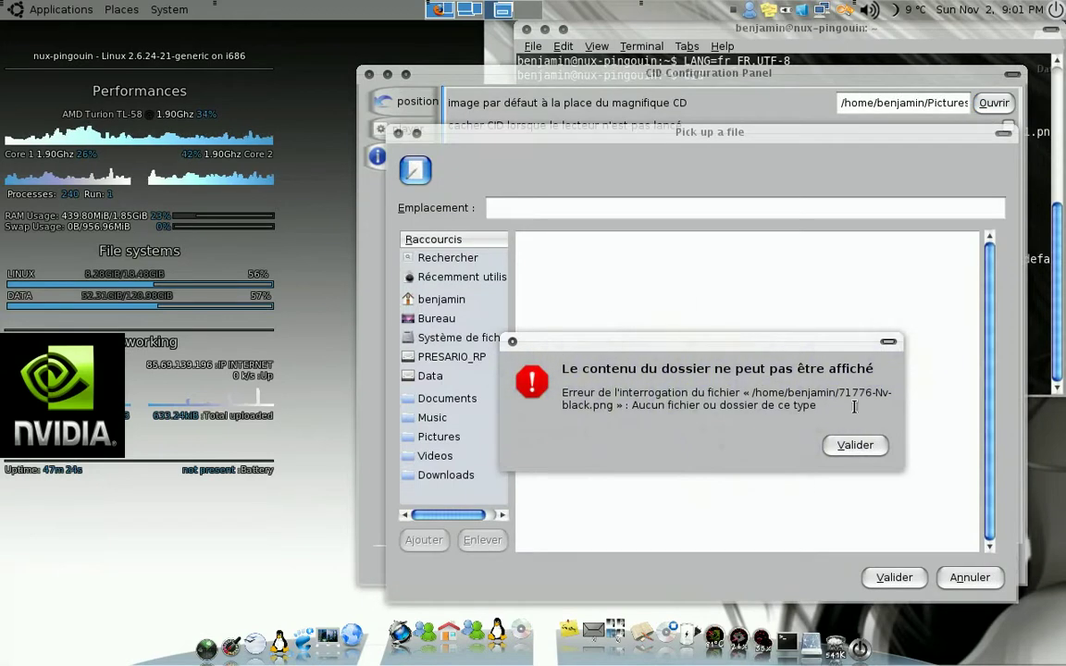
{"action": "left_click", "coordinate": [852, 445]}
{"action": "double_click", "coordinate": [555, 353]}
{"action": "left_click", "coordinate": [566, 451]}
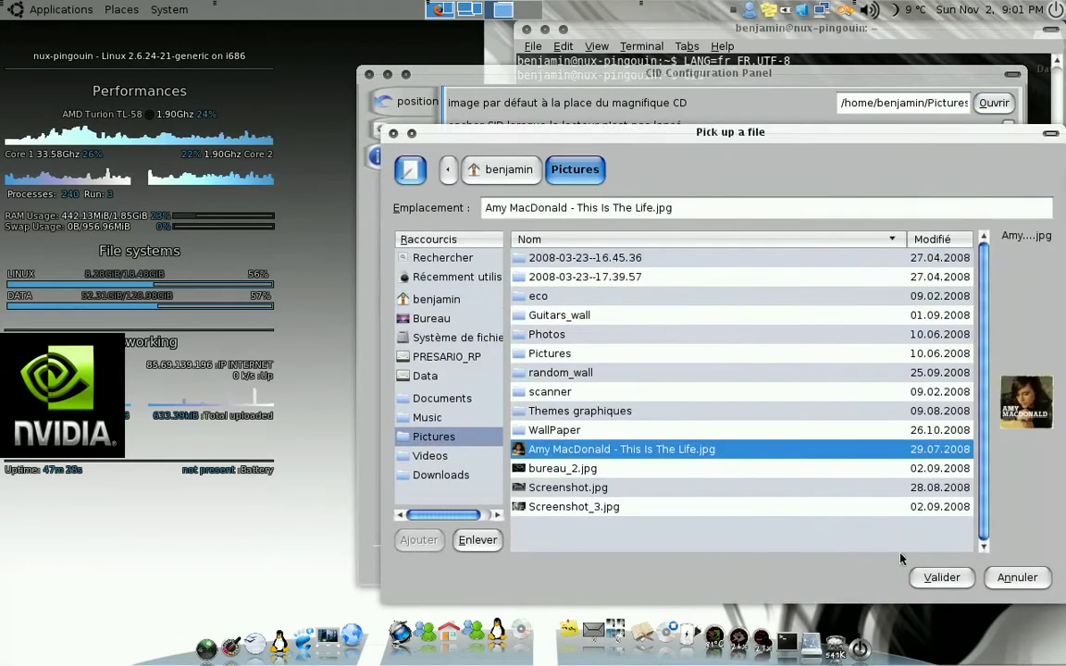
{"action": "left_click", "coordinate": [941, 576]}
{"action": "left_click", "coordinate": [827, 563]}
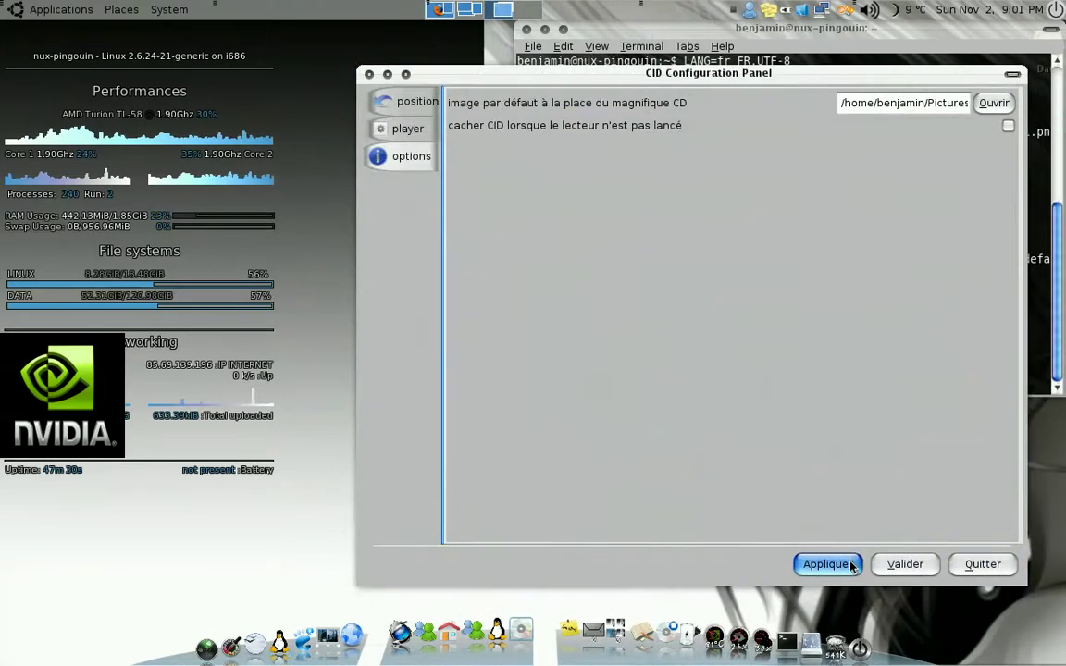
Clear the default image path and apply it, and paste the Amy MacDonald image path back and apply again.
{"action": "triple_click", "coordinate": [948, 102]}
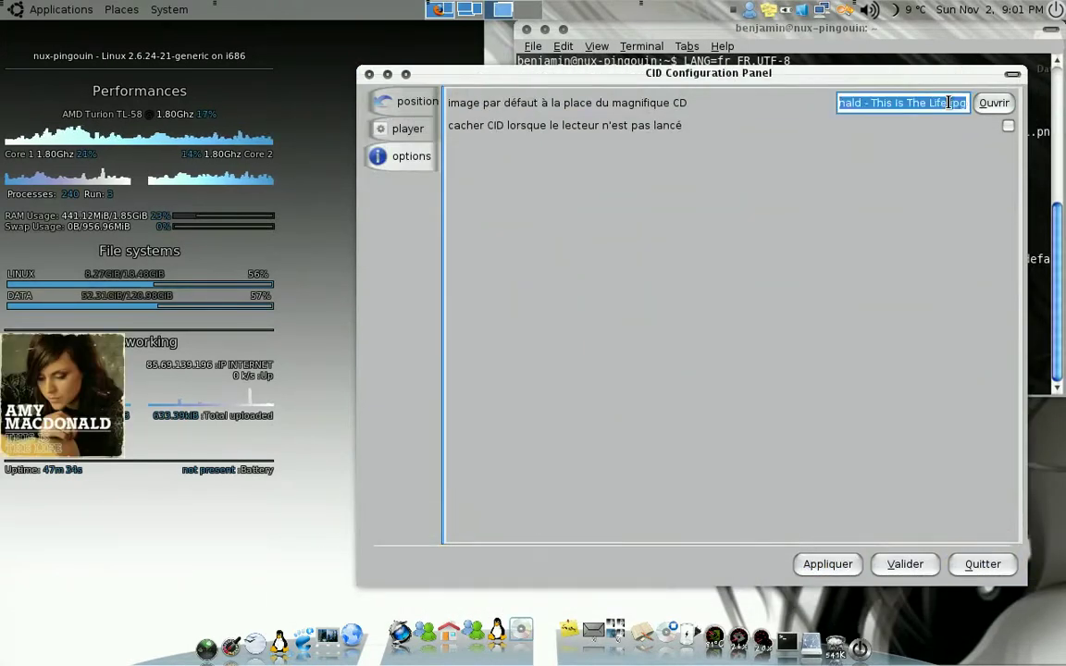
{"action": "key", "text": "BackSpace"}
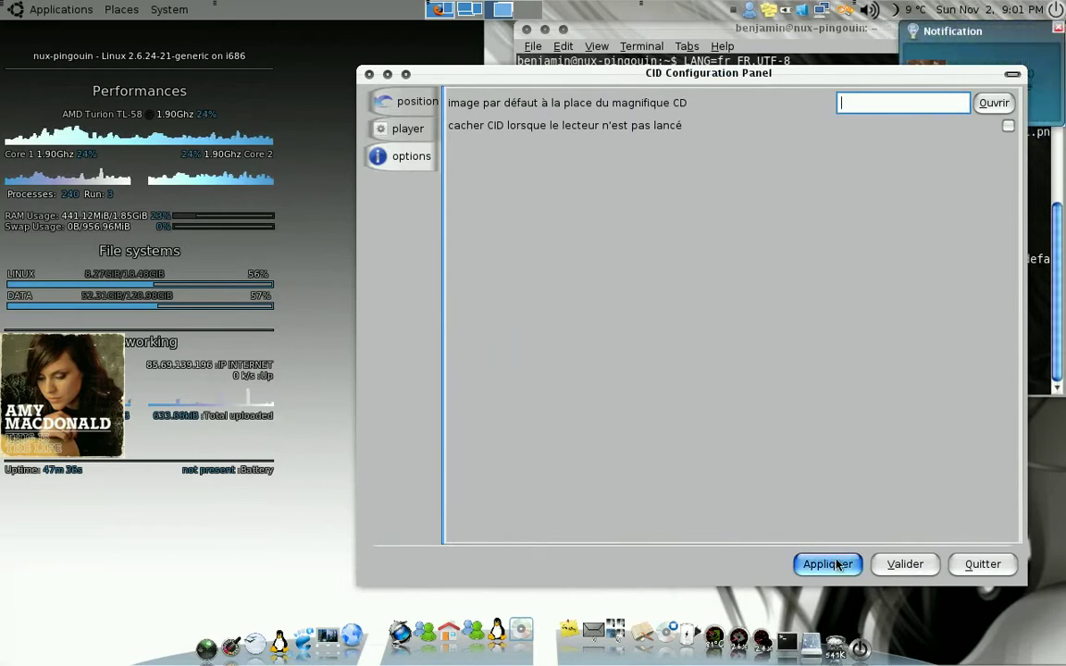
{"action": "left_click", "coordinate": [837, 565]}
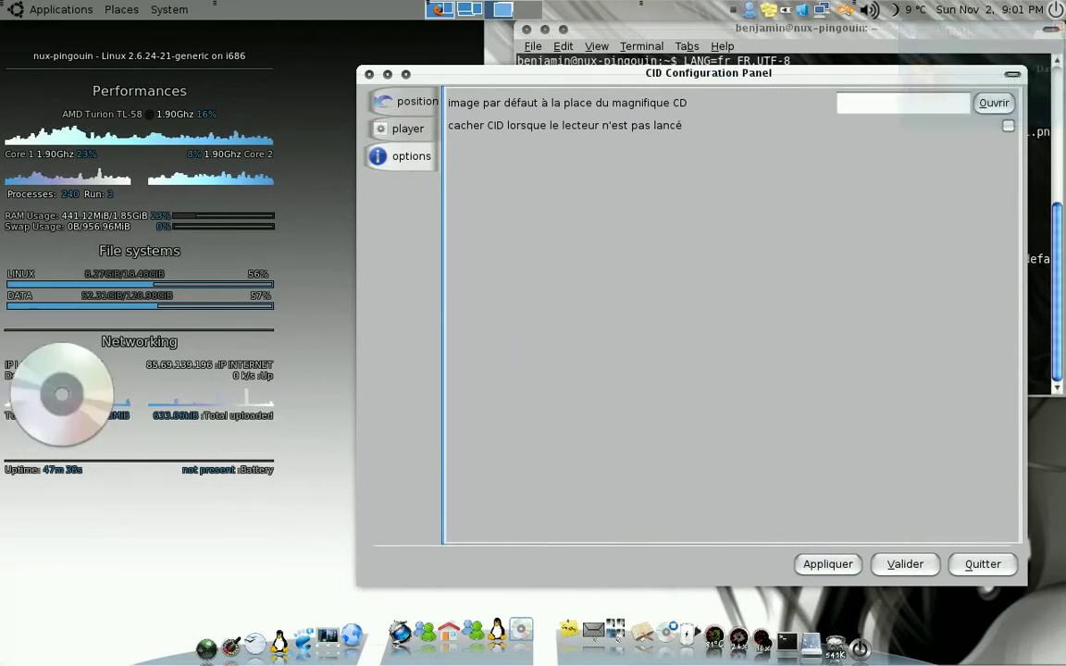
{"action": "left_click", "coordinate": [855, 104]}
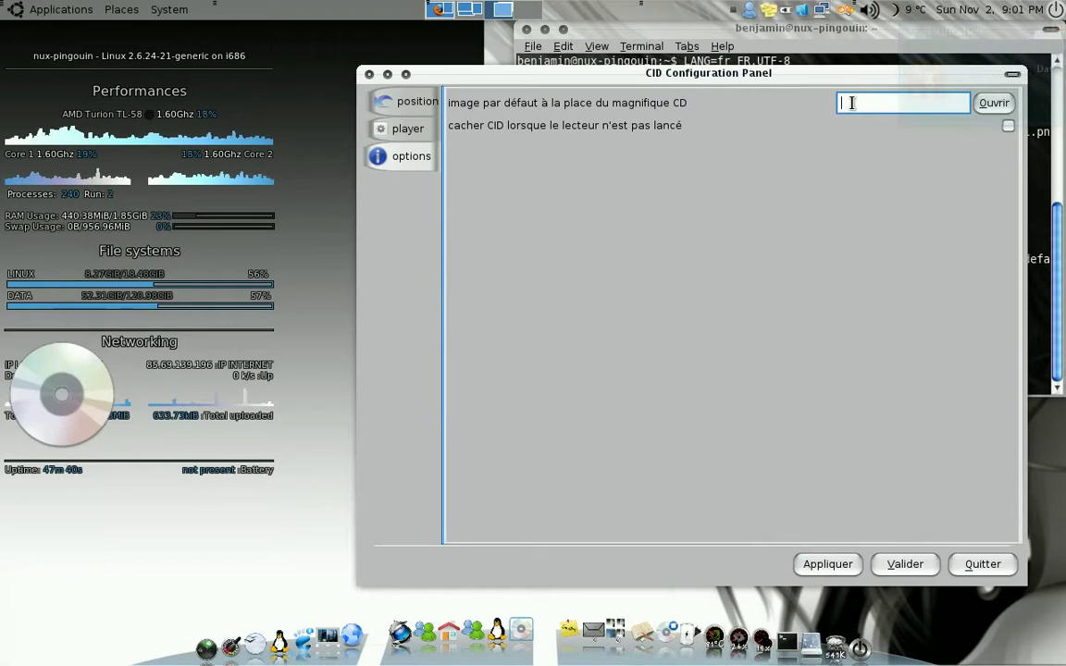
{"action": "key", "text": "ctrl+v"}
{"action": "left_click", "coordinate": [827, 563]}
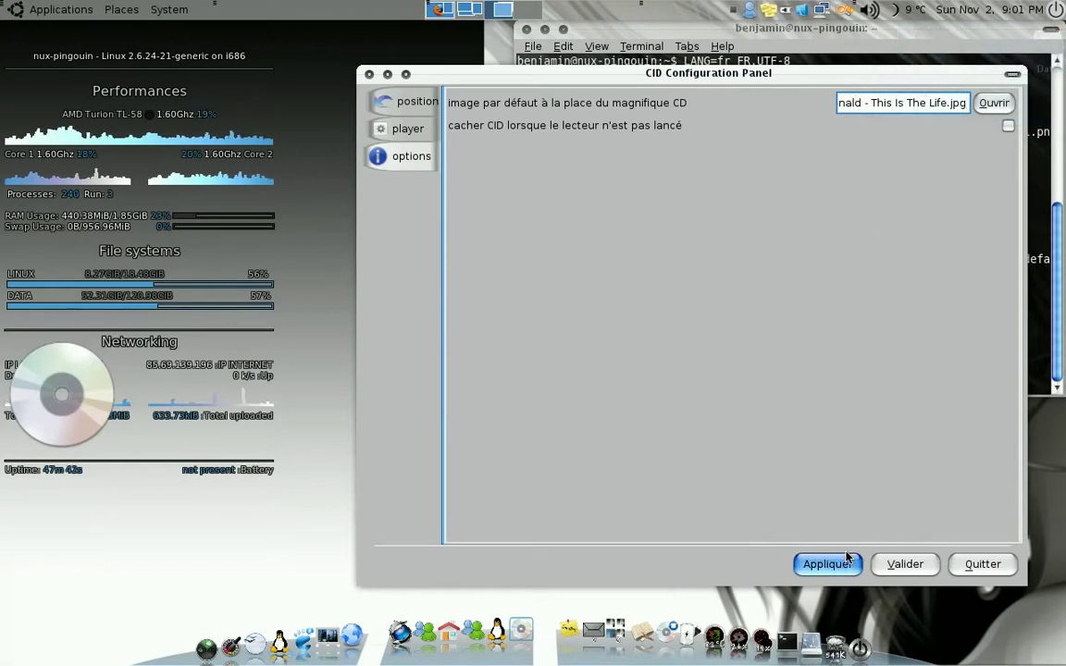
Set CID's rotation to 10,000 and the background opacity to 0,300, applying each change.
{"action": "left_click", "coordinate": [415, 104]}
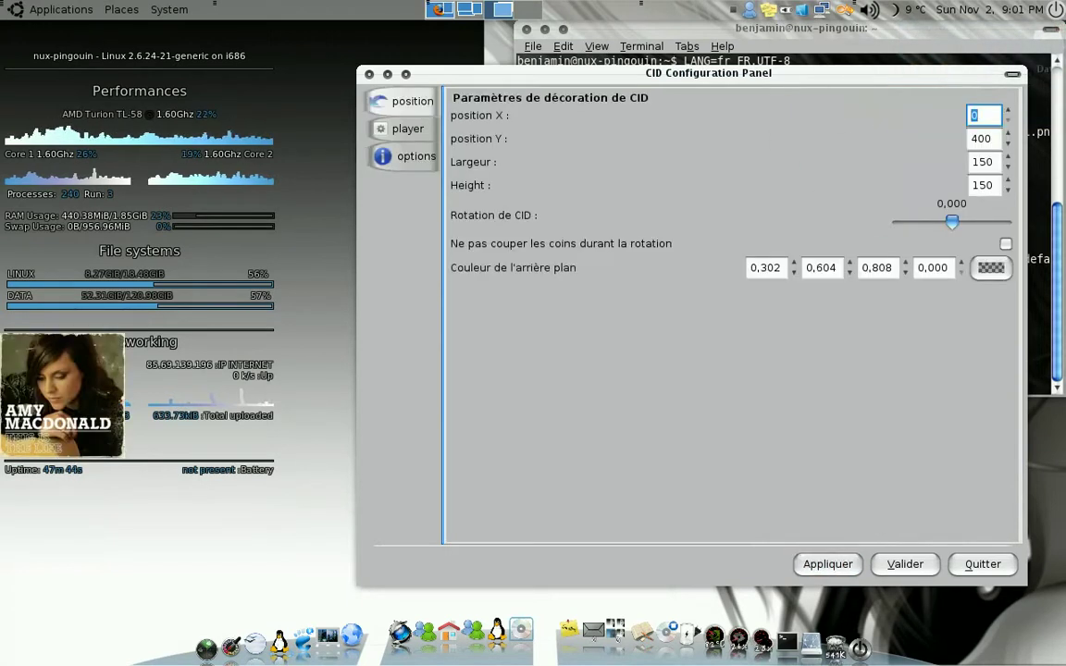
{"action": "left_click_drag", "start_coordinate": [953, 223], "coordinate": [957, 226]}
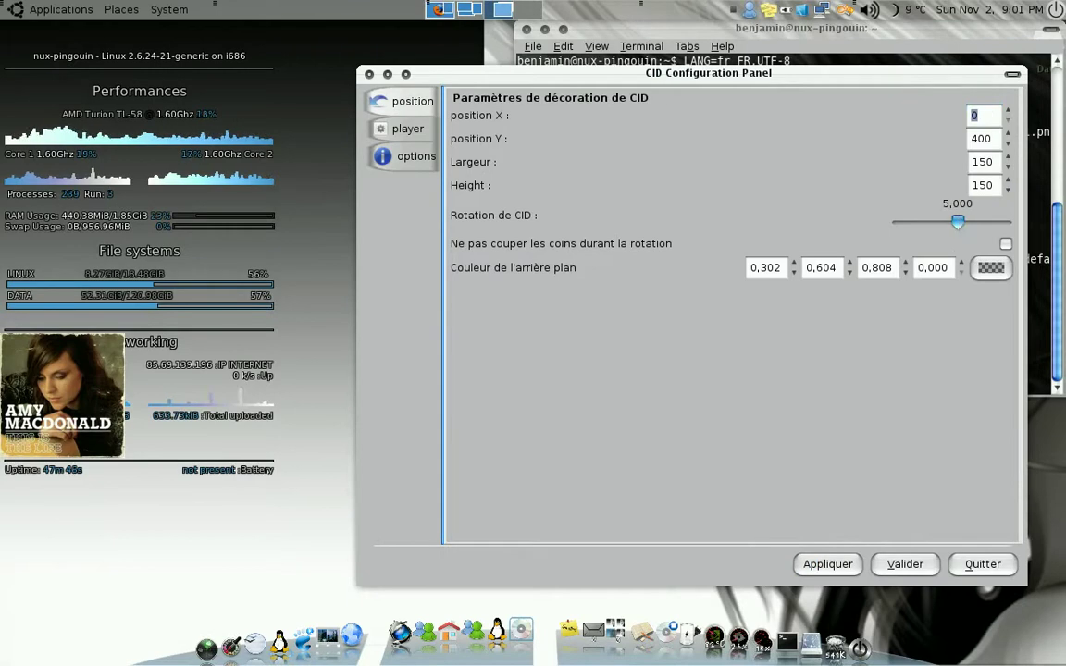
{"action": "left_click_drag", "start_coordinate": [957, 224], "coordinate": [958, 230]}
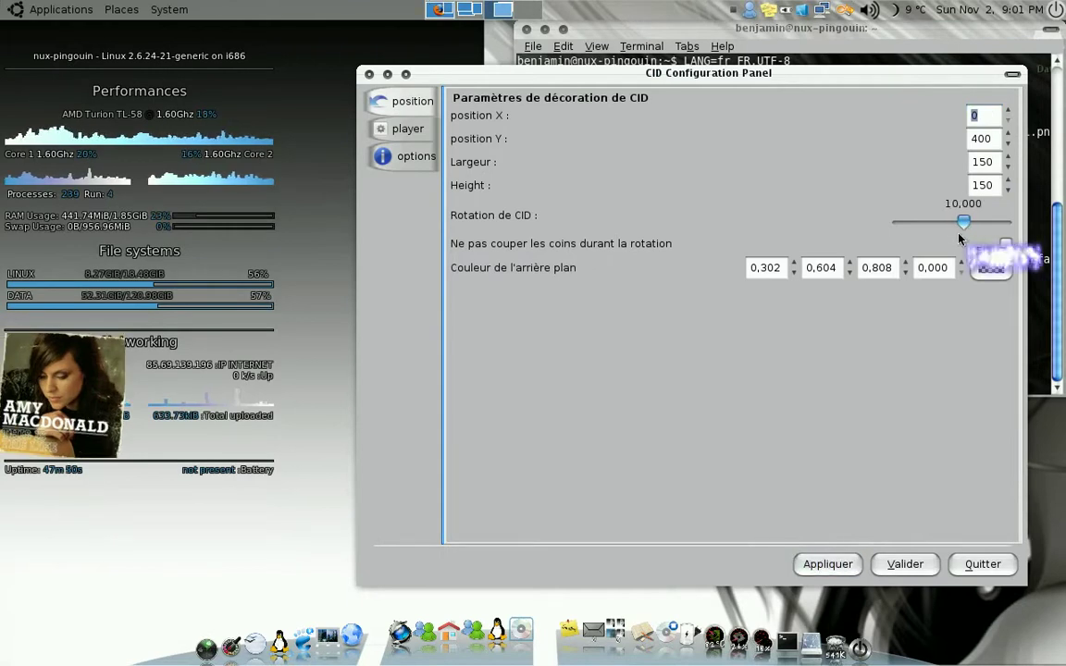
{"action": "left_click", "coordinate": [828, 564]}
{"action": "scroll", "coordinate": [962, 267], "scroll_direction": "up", "scroll_amount": 3}
{"action": "left_click", "coordinate": [827, 564]}
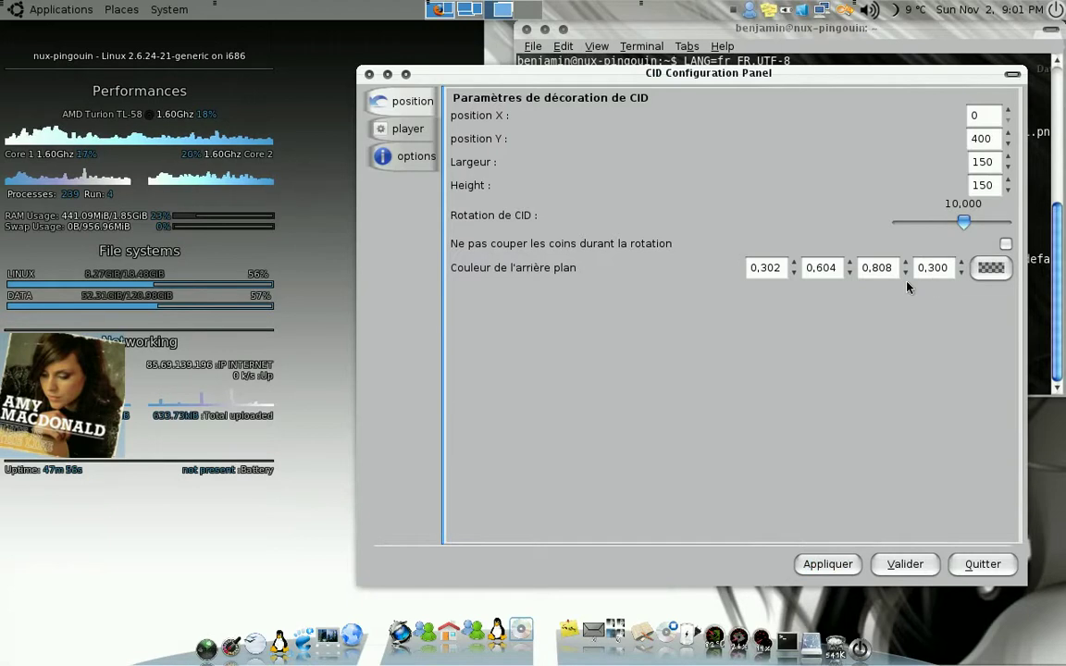
Change CID's background colour to the red-orange #FF2800 with opacity 0 and apply it.
{"action": "left_click", "coordinate": [990, 267]}
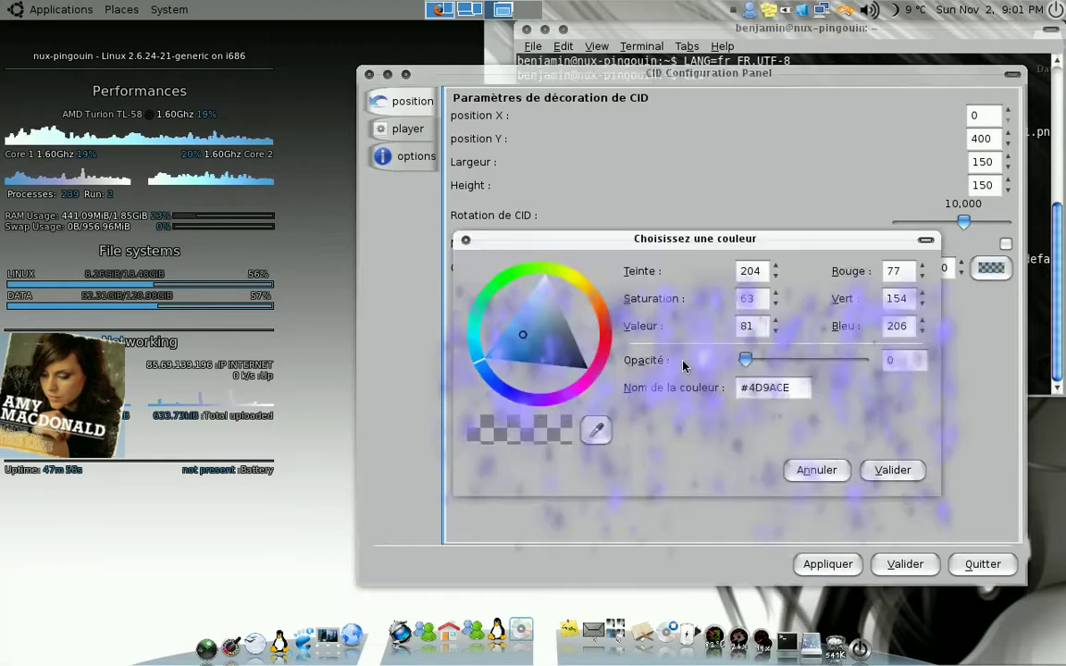
{"action": "left_click", "coordinate": [609, 325]}
{"action": "left_click", "coordinate": [598, 324]}
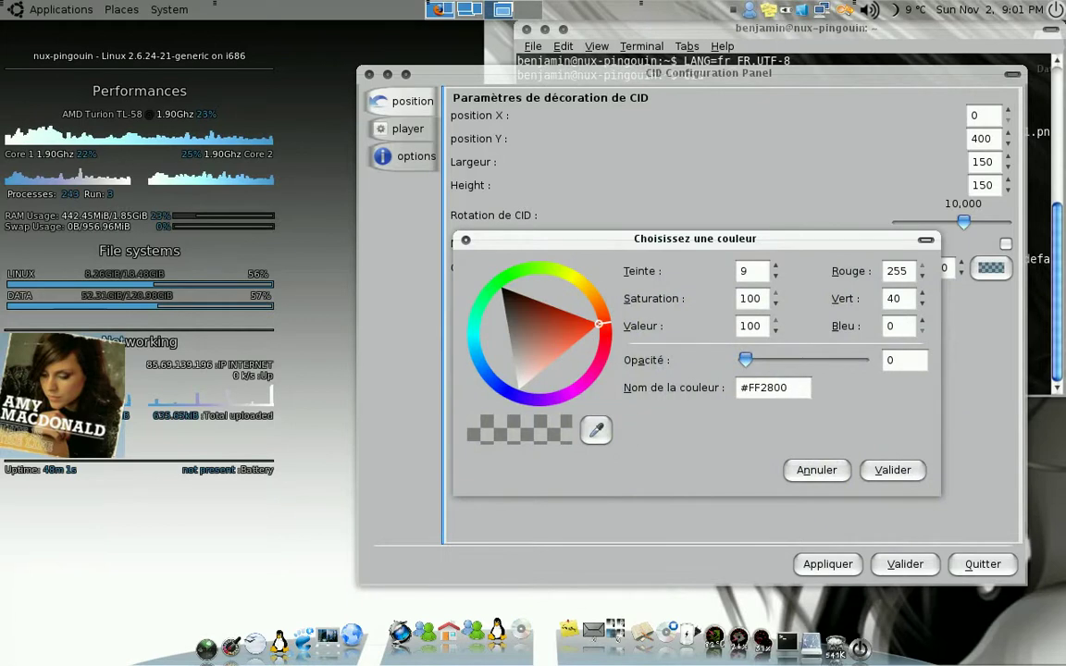
{"action": "left_click", "coordinate": [890, 470]}
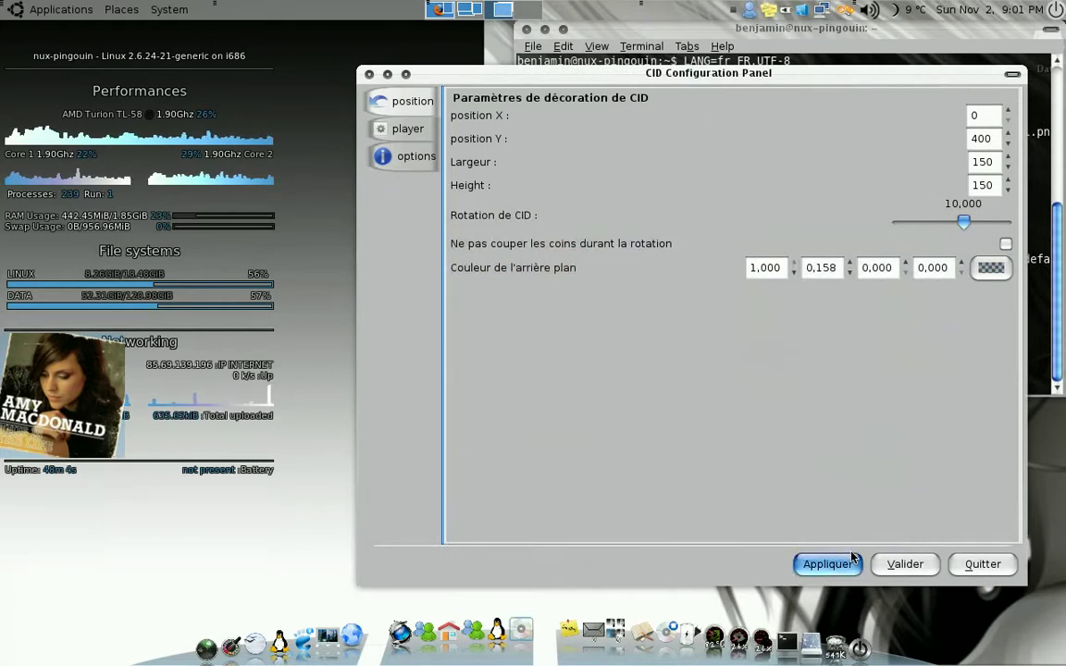
{"action": "left_click", "coordinate": [819, 558]}
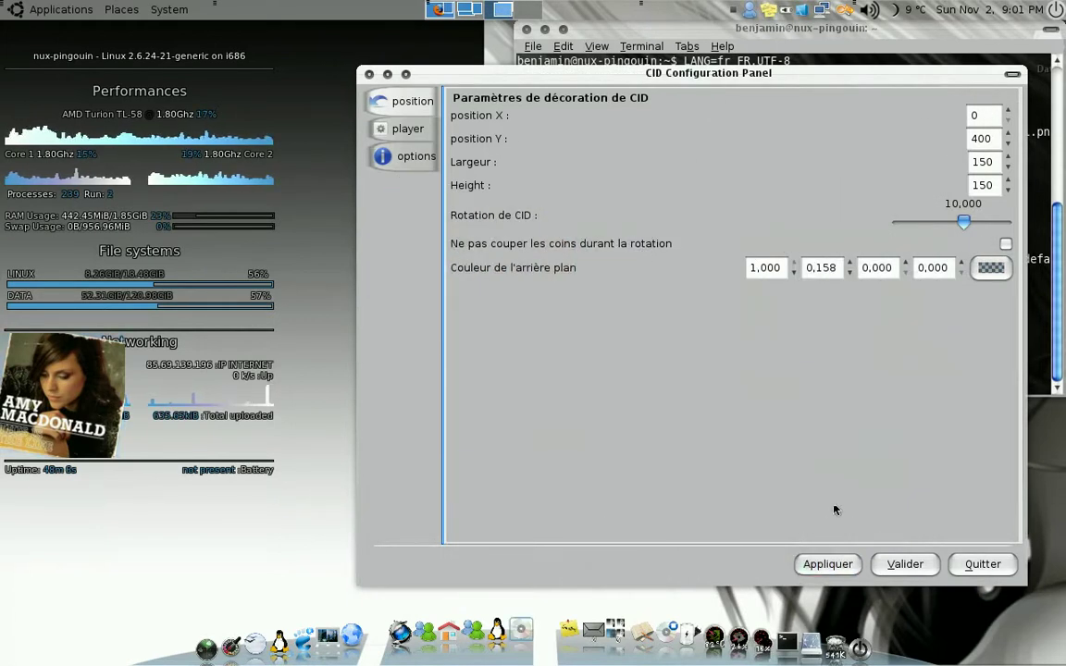
Refine the background colour to #F13715, raise its opacity to about 0,416, and apply the change.
{"action": "left_click", "coordinate": [988, 268]}
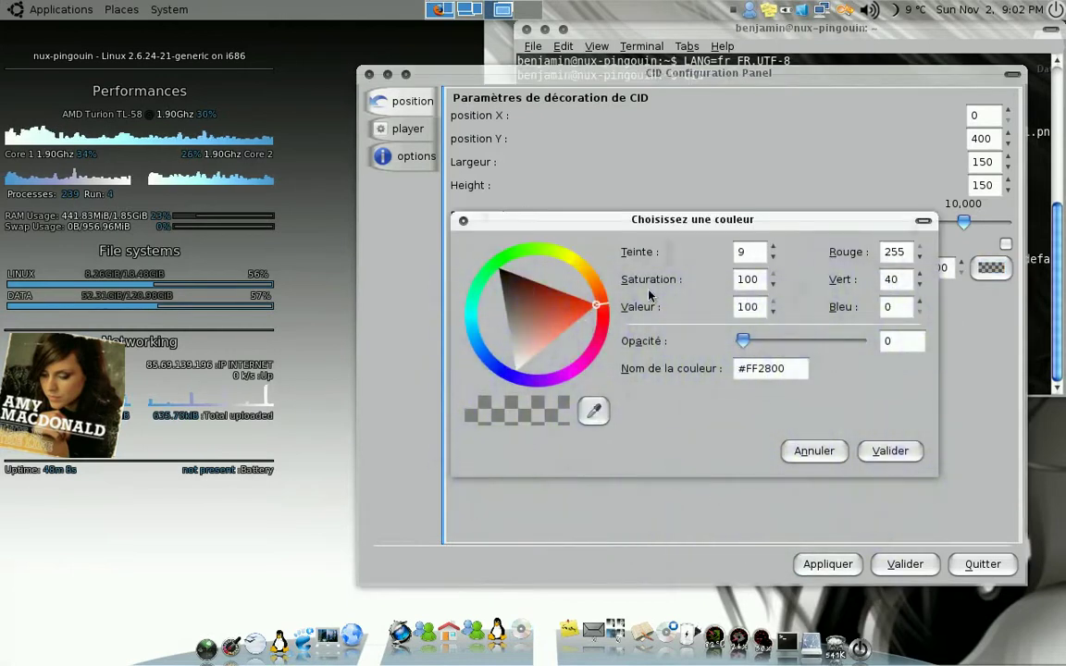
{"action": "left_click_drag", "start_coordinate": [585, 315], "coordinate": [576, 309]}
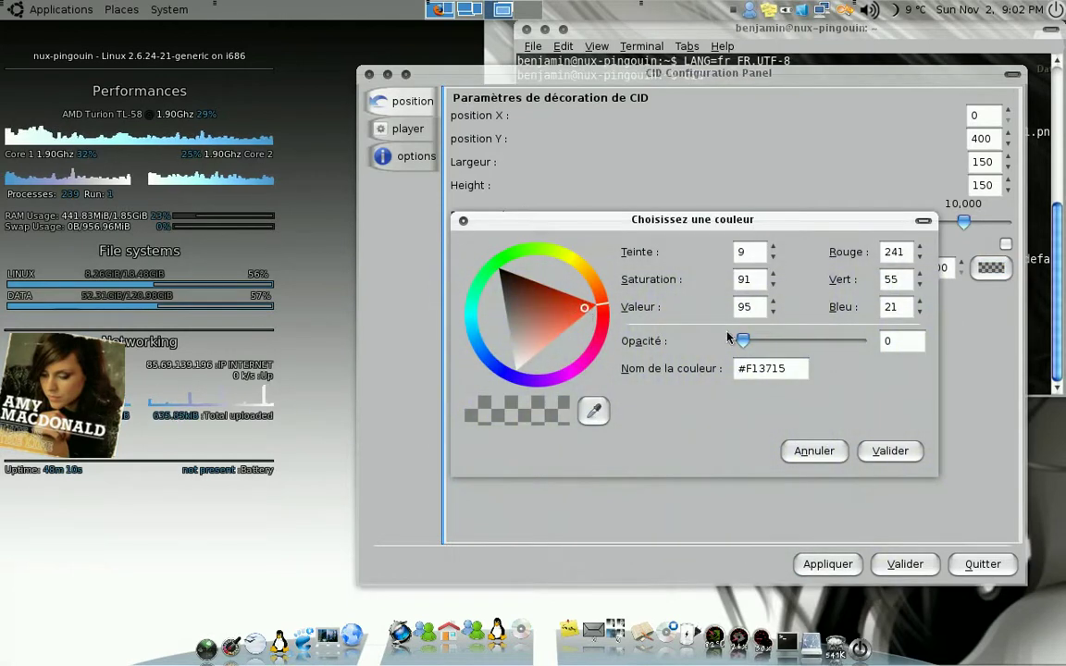
{"action": "left_click_drag", "start_coordinate": [761, 344], "coordinate": [787, 346]}
{"action": "left_click", "coordinate": [890, 451]}
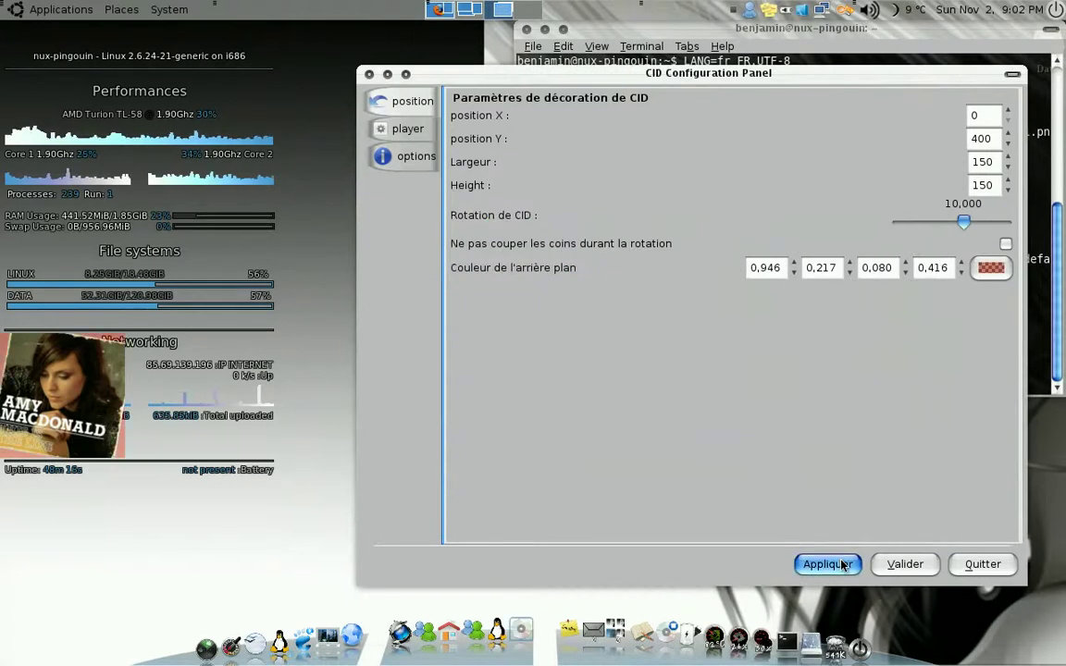
Enable "Ne pas couper les coins durant la rotation", apply it, and turn the option off again.
{"action": "left_click", "coordinate": [1005, 243]}
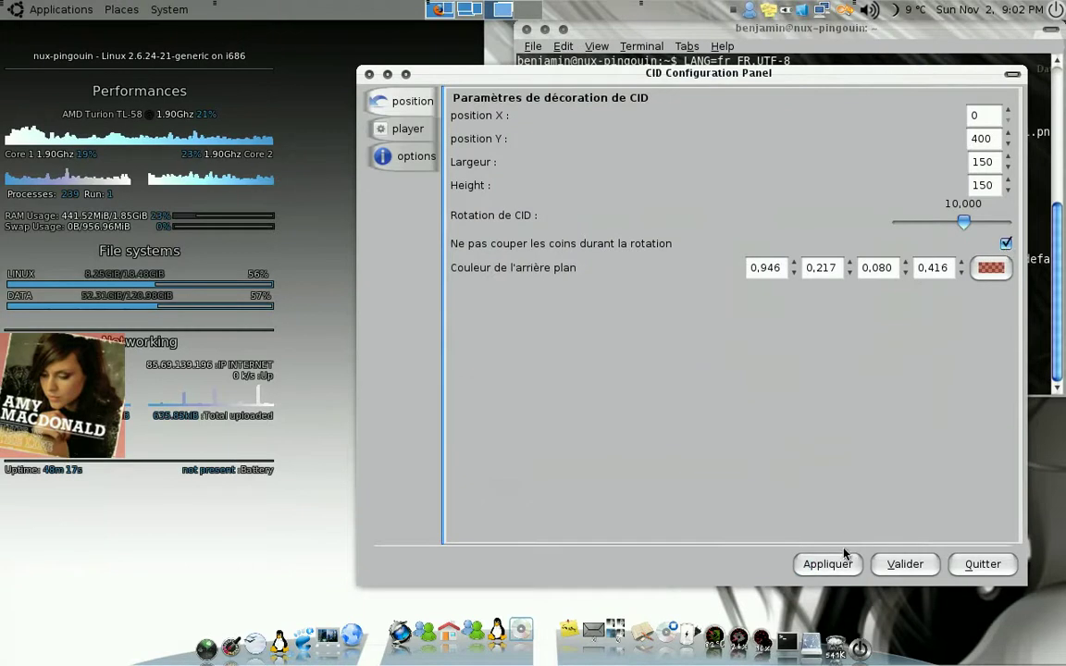
{"action": "left_click", "coordinate": [838, 564]}
{"action": "left_click", "coordinate": [1006, 243]}
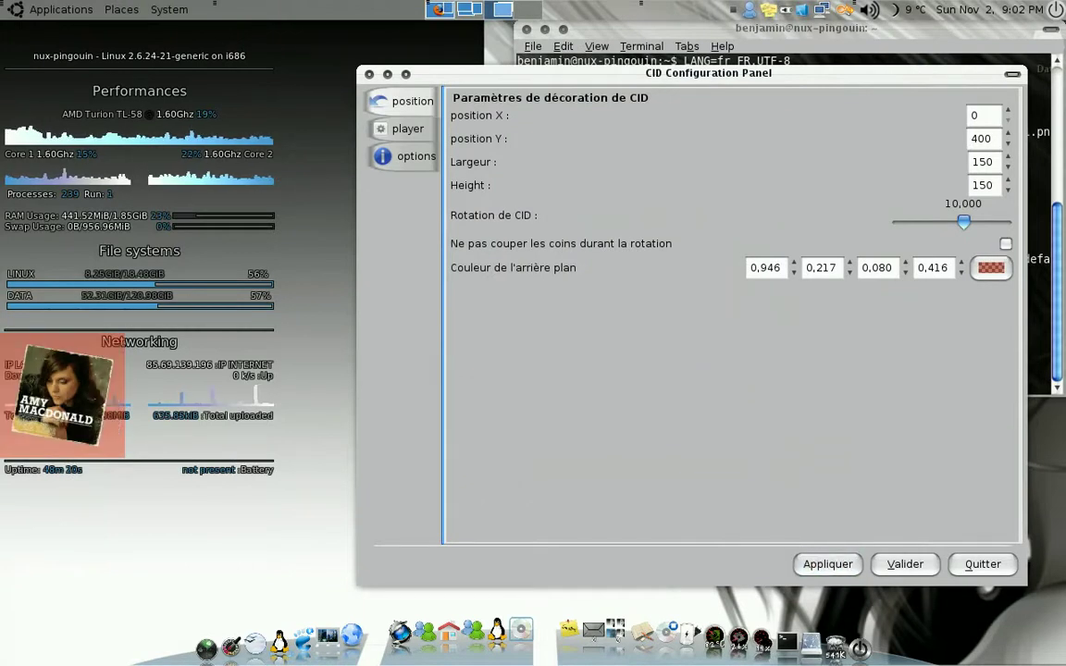
Set CID's rotation to 0,000 and apply it.
{"action": "left_click_drag", "start_coordinate": [963, 226], "coordinate": [954, 231]}
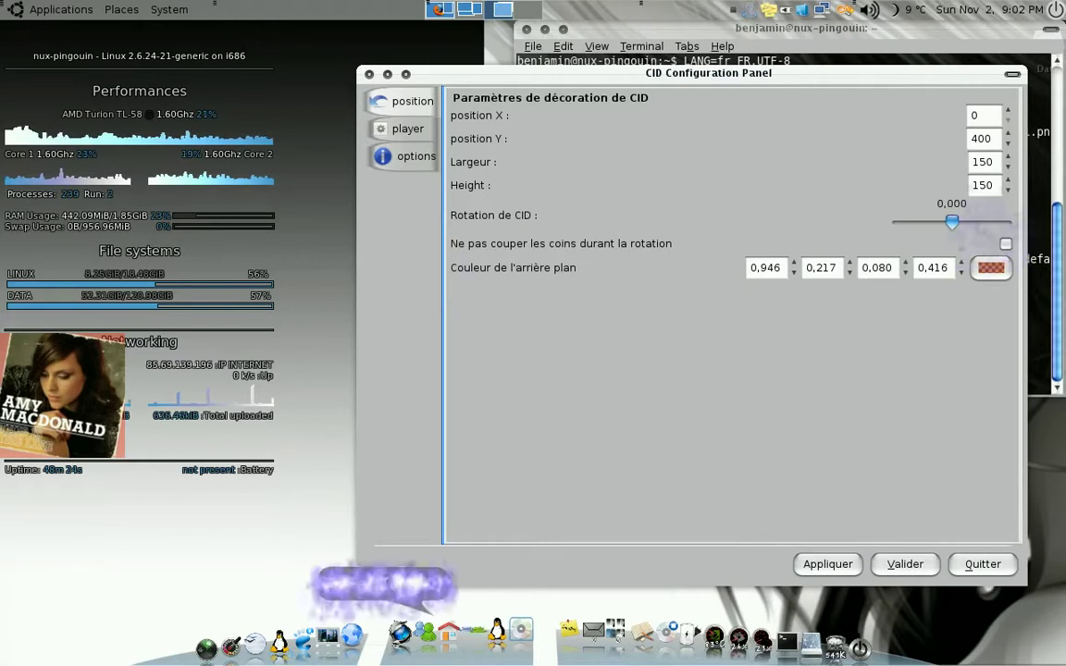
{"action": "left_click", "coordinate": [835, 561]}
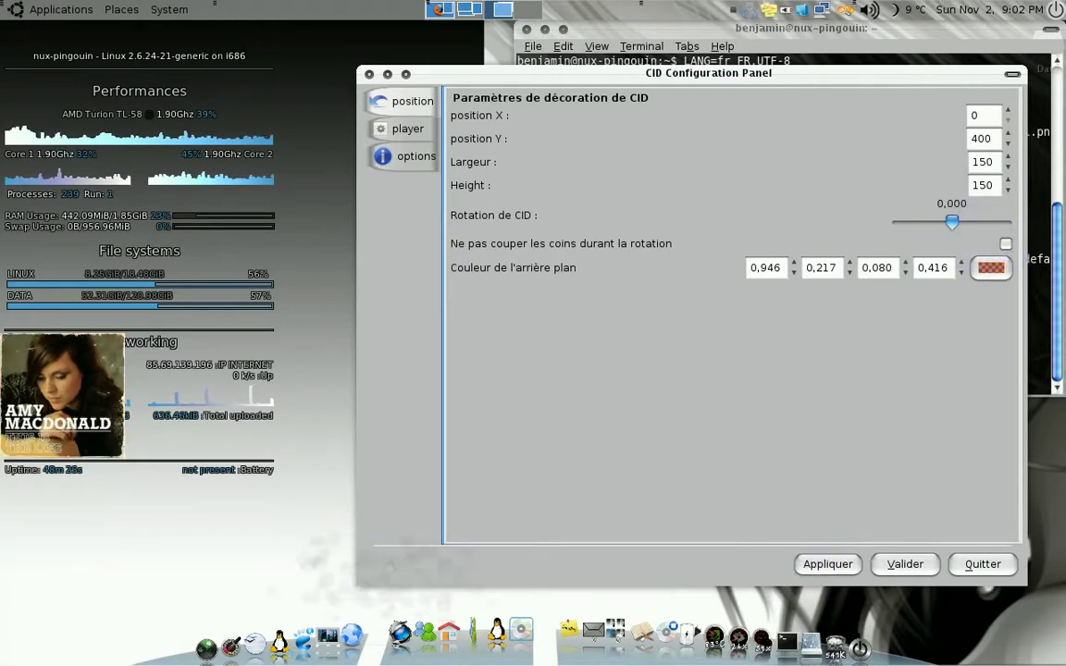
Enable "cacher CID lorsque le lecteur n'est pas lancé", apply it, and close the configuration panel.
{"action": "left_click", "coordinate": [407, 155]}
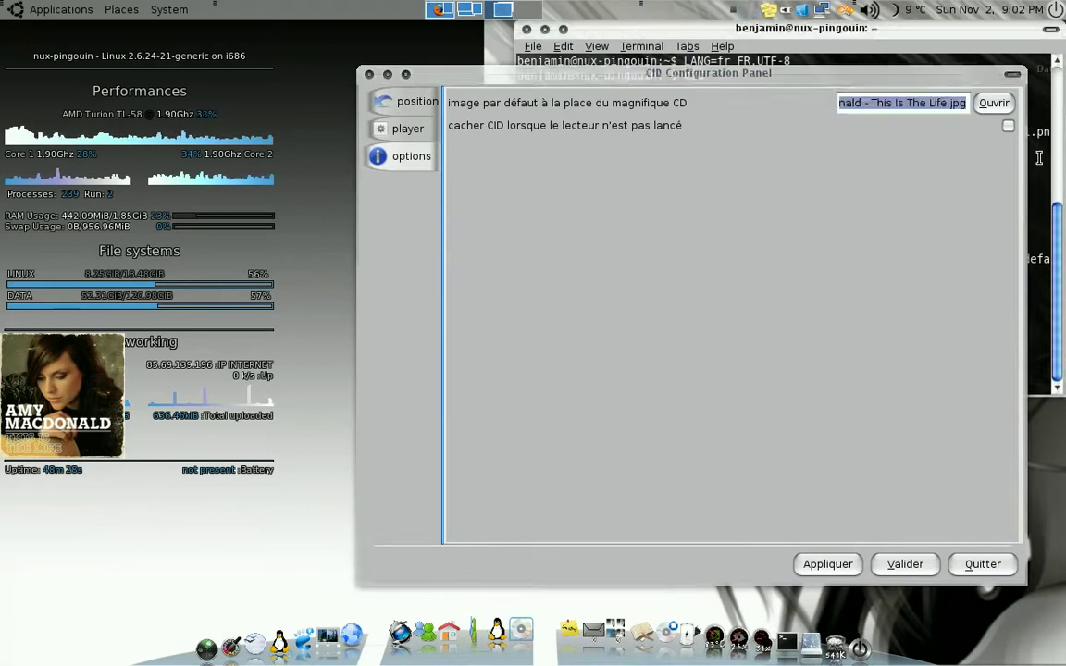
{"action": "left_click", "coordinate": [1007, 125]}
{"action": "left_click", "coordinate": [847, 560]}
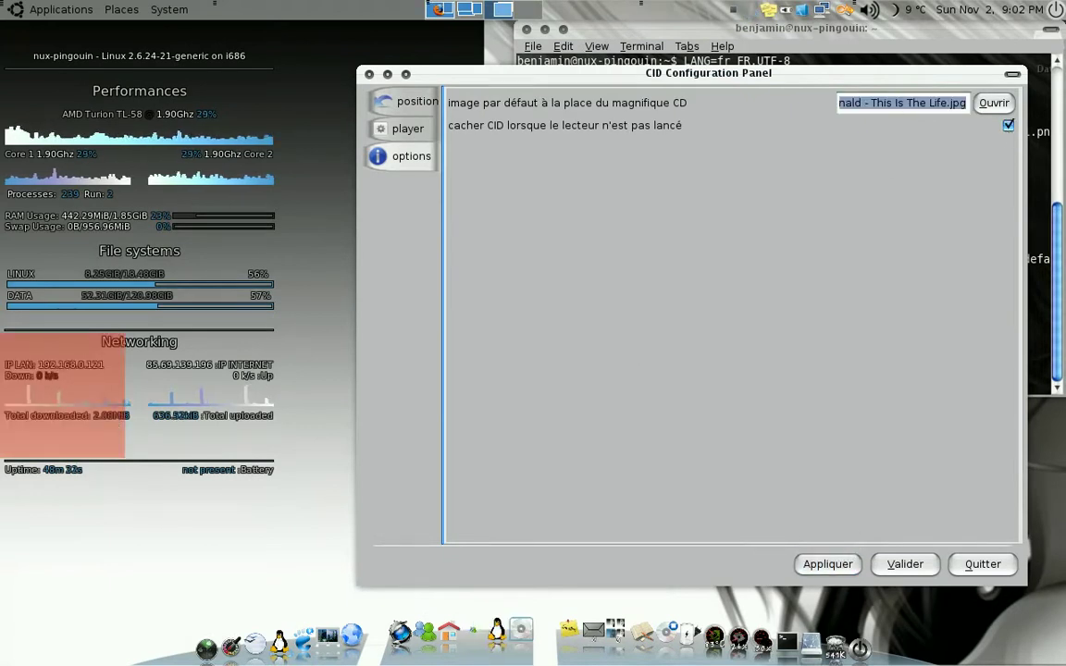
{"action": "left_click", "coordinate": [981, 563]}
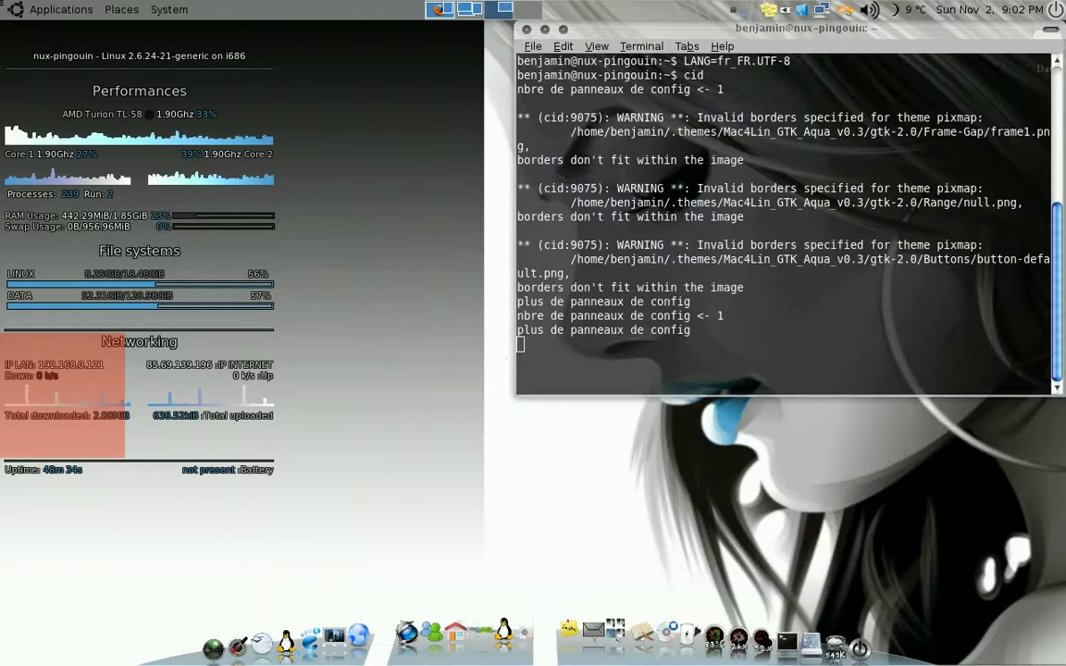
Quit the CID applet from the desktop and relaunch it in the terminal with the command cid.
{"action": "right_click", "coordinate": [70, 392]}
{"action": "mouse_move", "coordinate": [148, 405]}
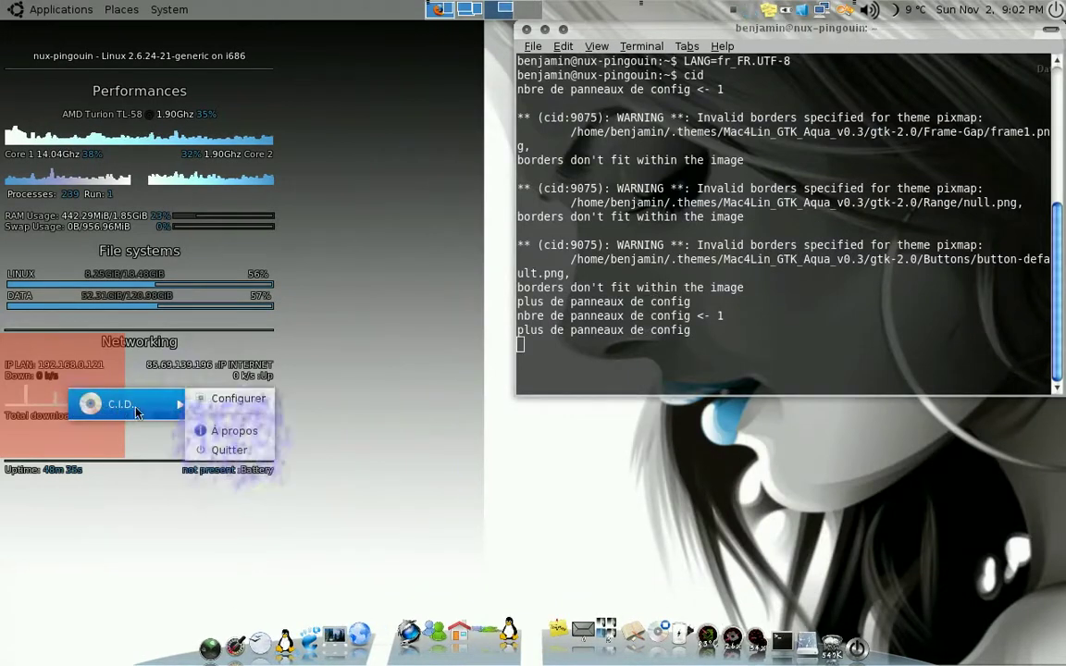
{"action": "left_click", "coordinate": [227, 451]}
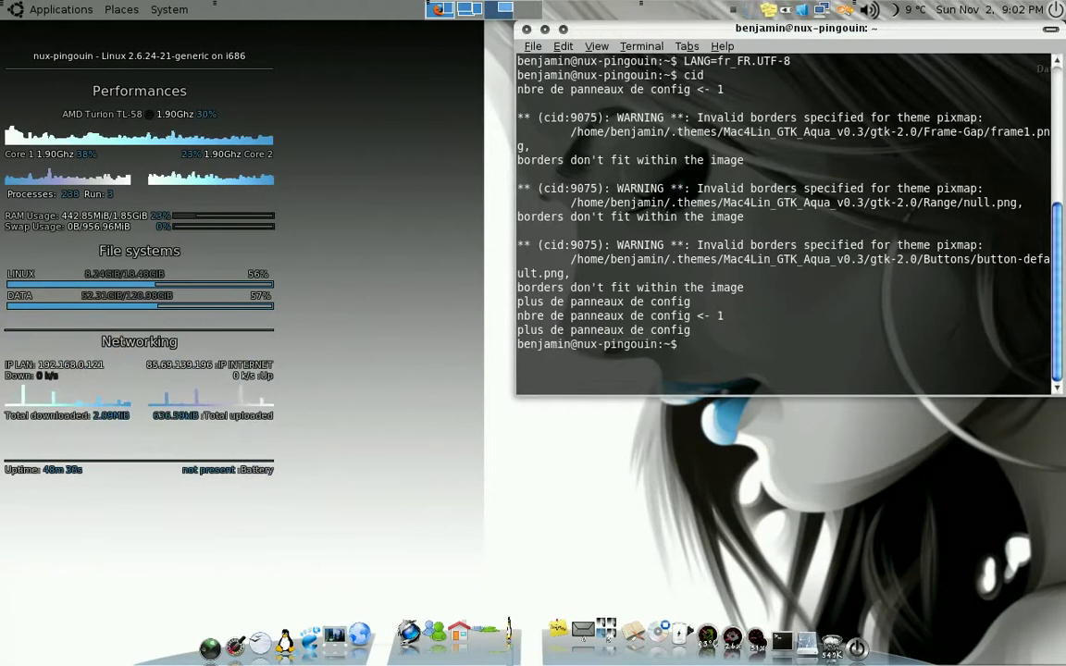
{"action": "type", "text": "d"}
{"action": "key", "text": "Return"}
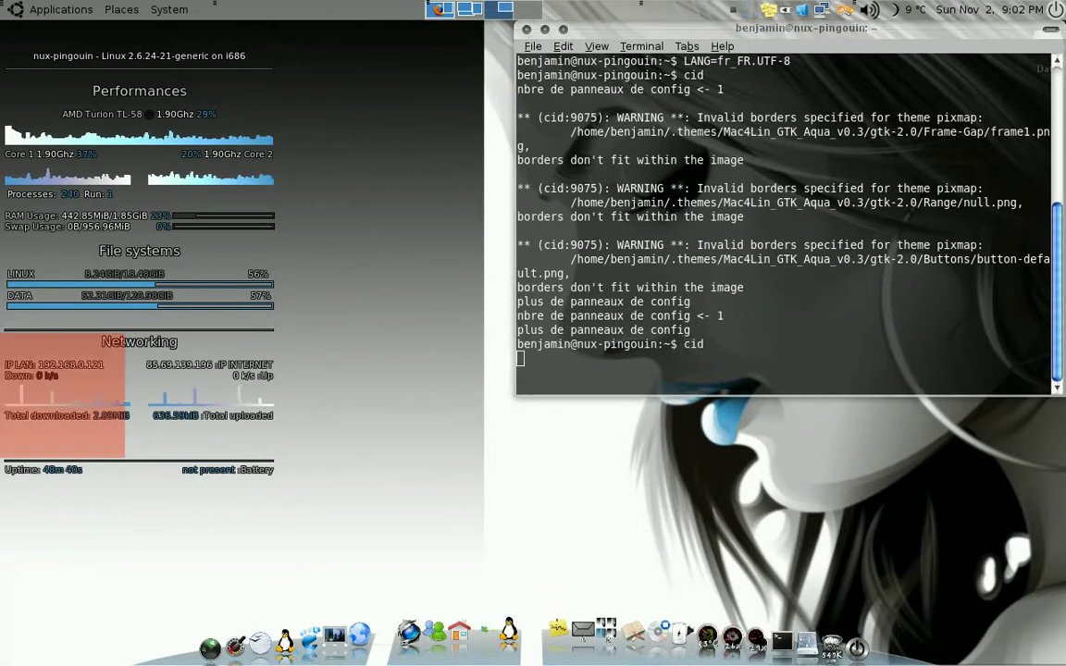